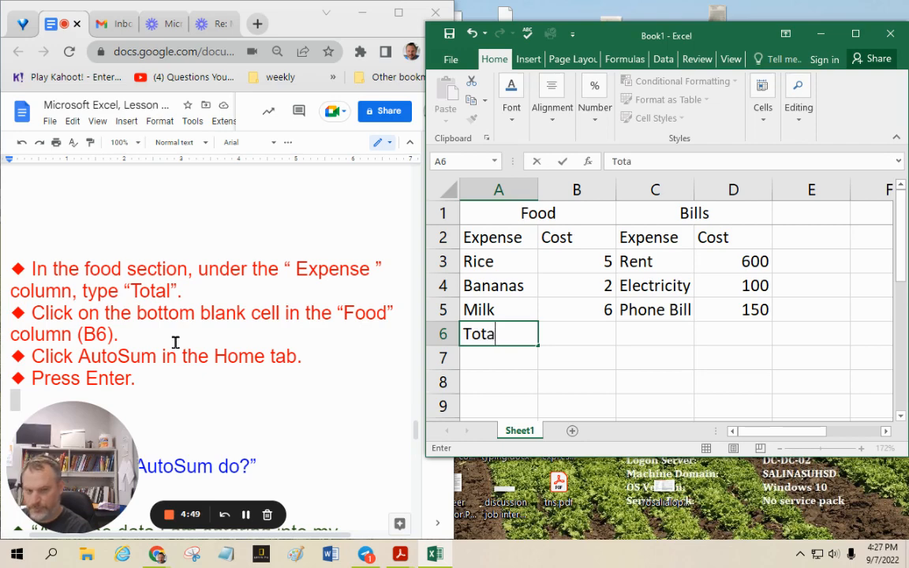
- Finish entering the label "Total" in cell A6 under the Food expenses
{"action": "left_click", "coordinate": [158, 331]}
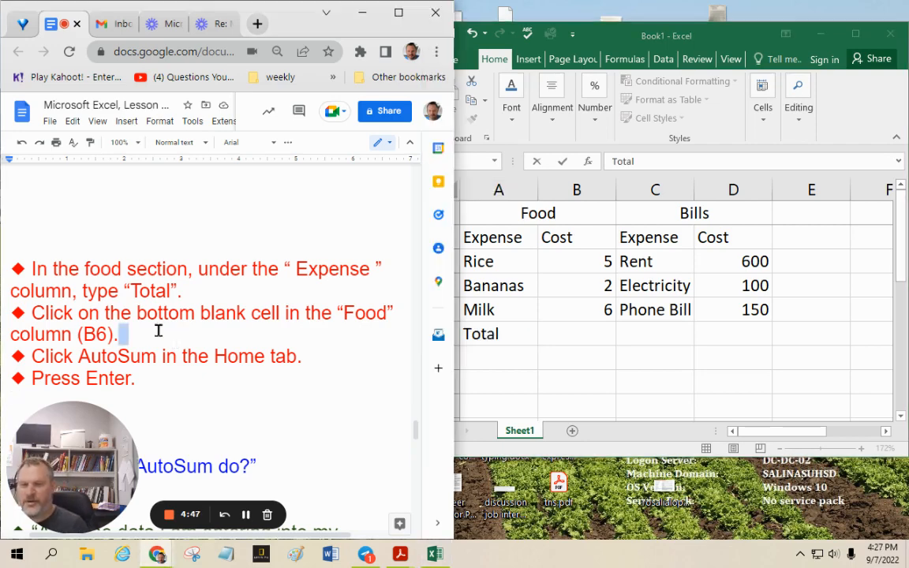
{"action": "left_click", "coordinate": [502, 340]}
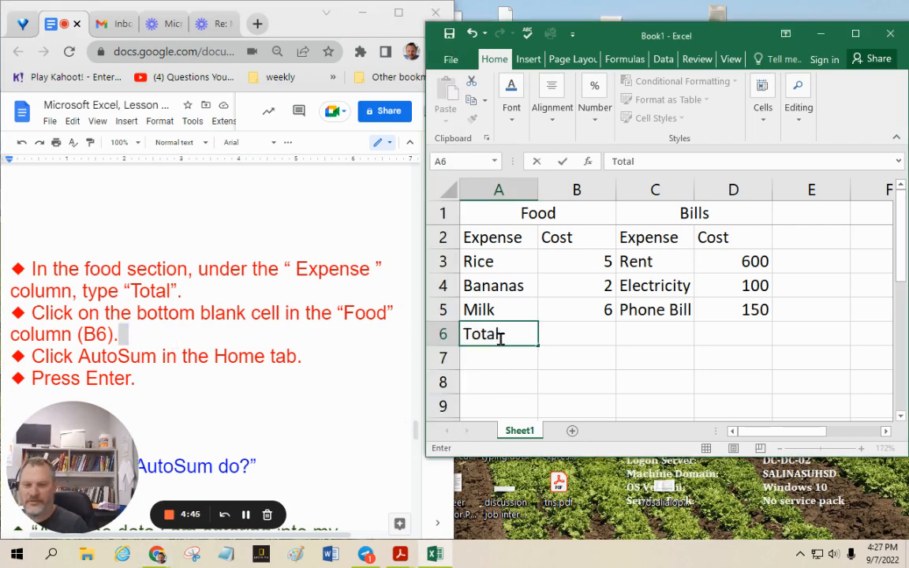
{"action": "left_click", "coordinate": [566, 335]}
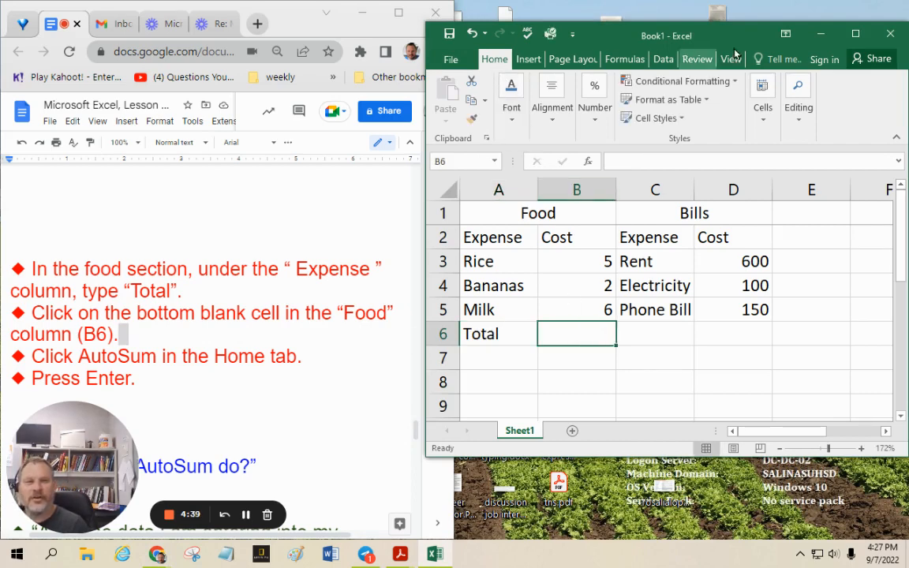
- Total the Food costs B3:B5 in cell B6 with AutoSum
{"action": "left_click", "coordinate": [858, 38]}
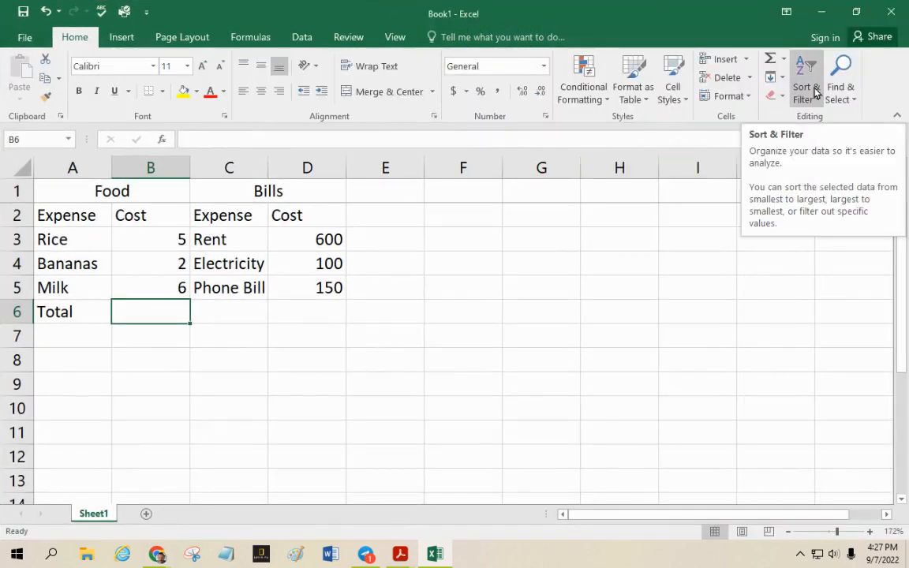
{"action": "left_click", "coordinate": [784, 61]}
{"action": "left_click", "coordinate": [772, 57]}
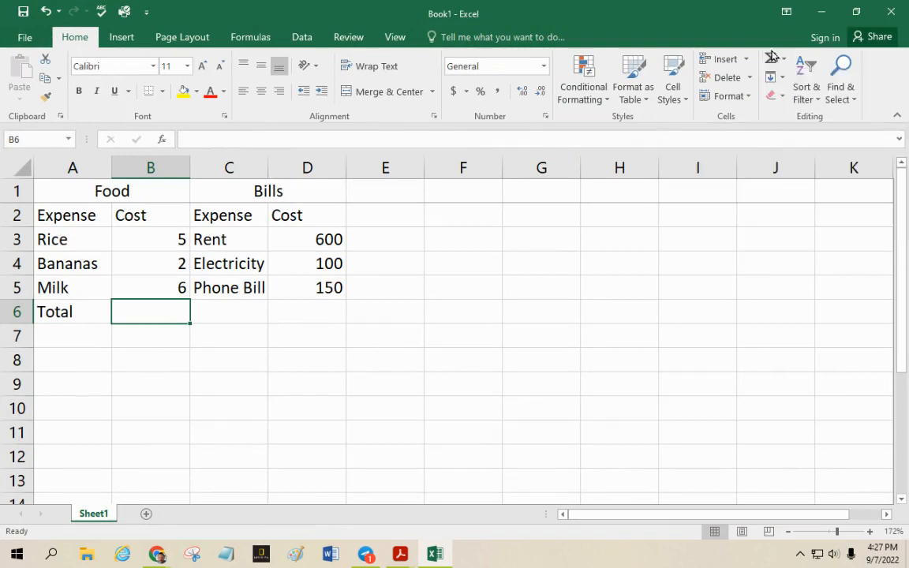
{"action": "left_click", "coordinate": [773, 58]}
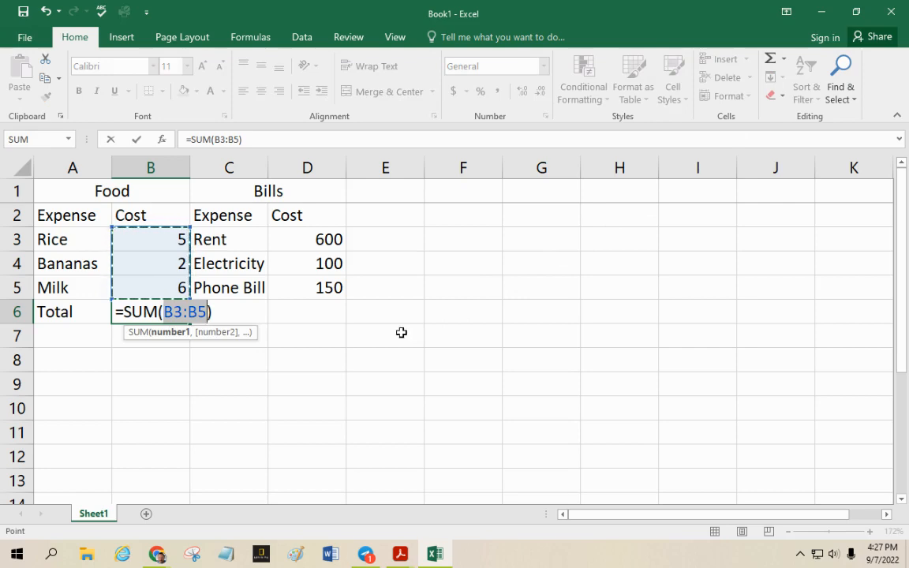
{"action": "key", "text": "Return"}
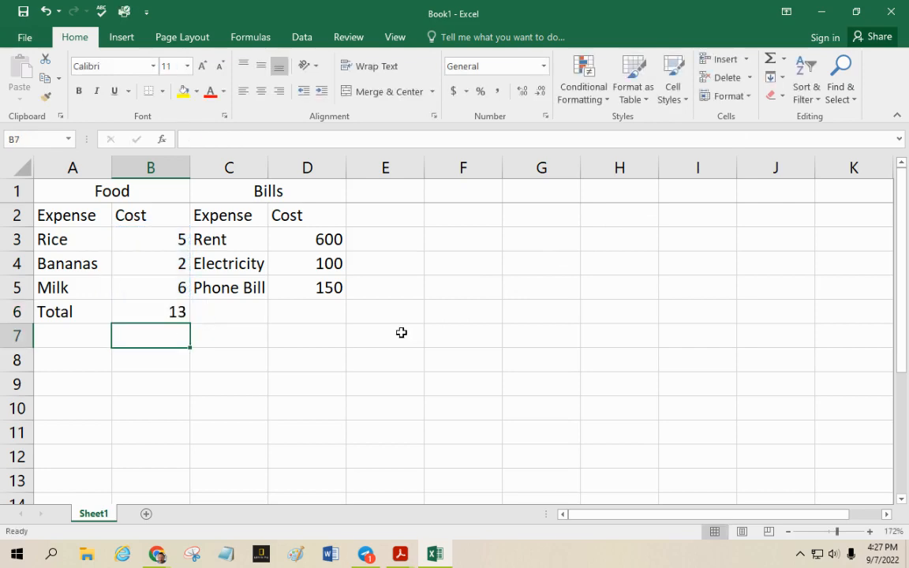
{"action": "left_click", "coordinate": [323, 318]}
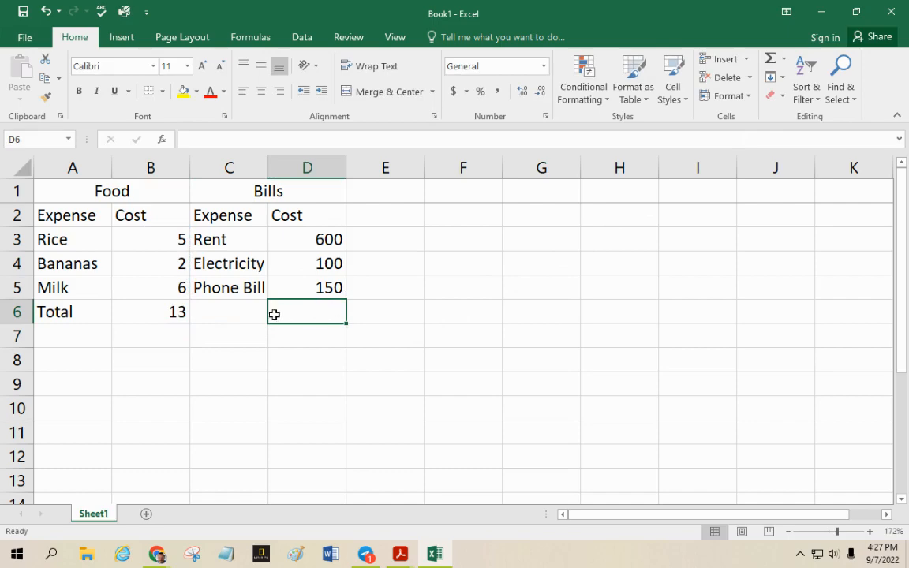
- Switch to the lesson document in Chrome and highlight the question "What does AutoSum do?"
{"action": "left_click", "coordinate": [856, 11]}
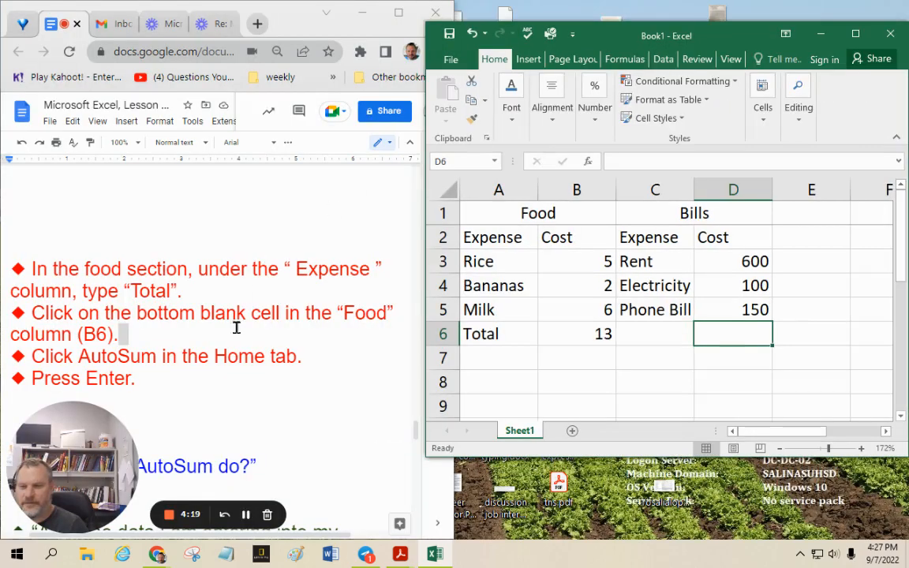
{"action": "left_click", "coordinate": [274, 430]}
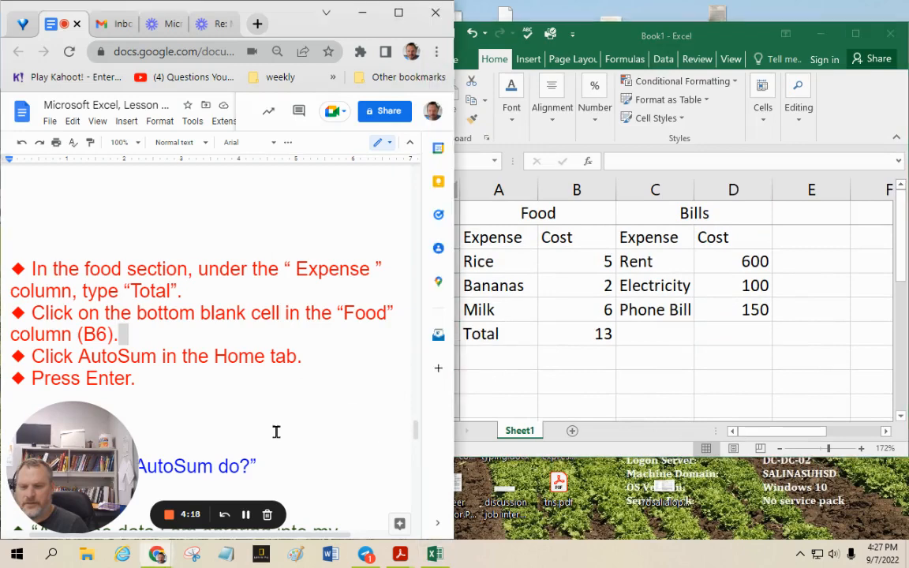
{"action": "scroll", "coordinate": [274, 466], "scroll_direction": "down", "scroll_amount": 2}
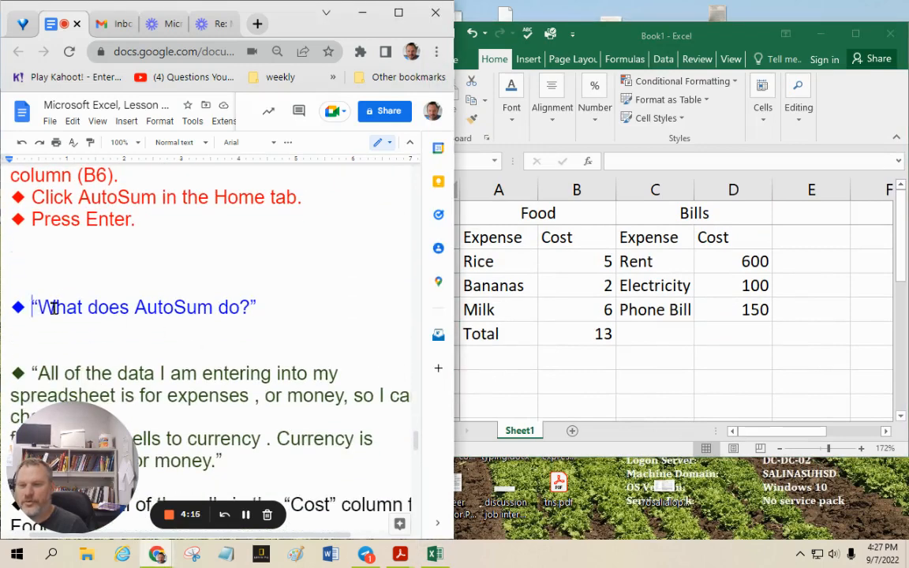
{"action": "left_click_drag", "start_coordinate": [32, 307], "coordinate": [258, 307]}
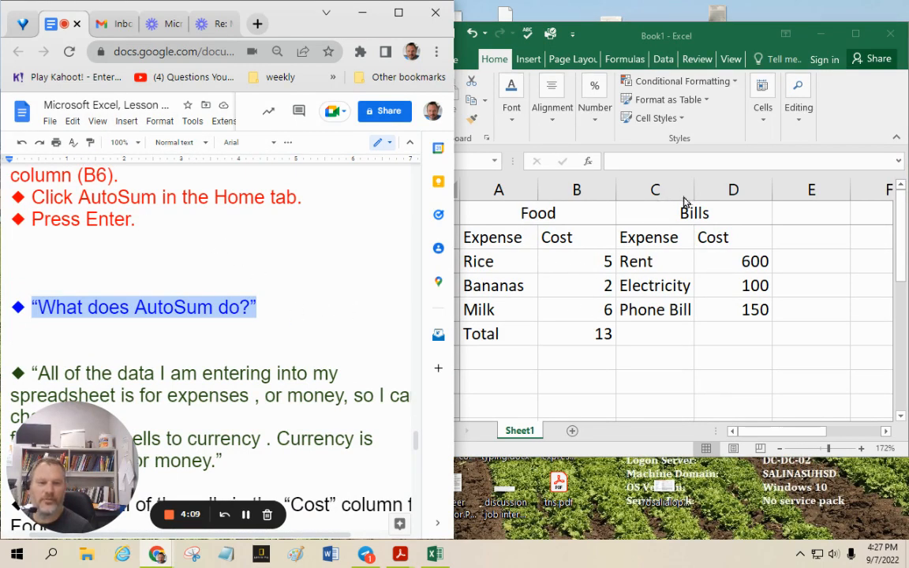
- Switch back to Excel, move its window aside, and undo the AutoSum entry in cell B6
{"action": "left_click", "coordinate": [728, 34]}
{"action": "left_click_drag", "start_coordinate": [728, 34], "coordinate": [646, 43]}
{"action": "key", "text": "ctrl+z"}
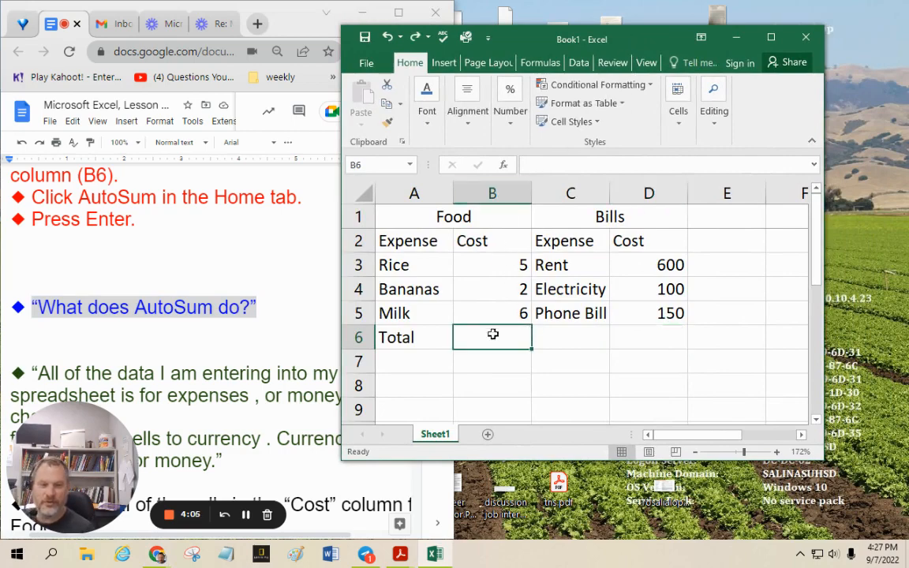
- Insert an AutoSum formula in cell B6 that adds B3:B5
{"action": "left_click", "coordinate": [736, 381]}
{"action": "left_click", "coordinate": [491, 342]}
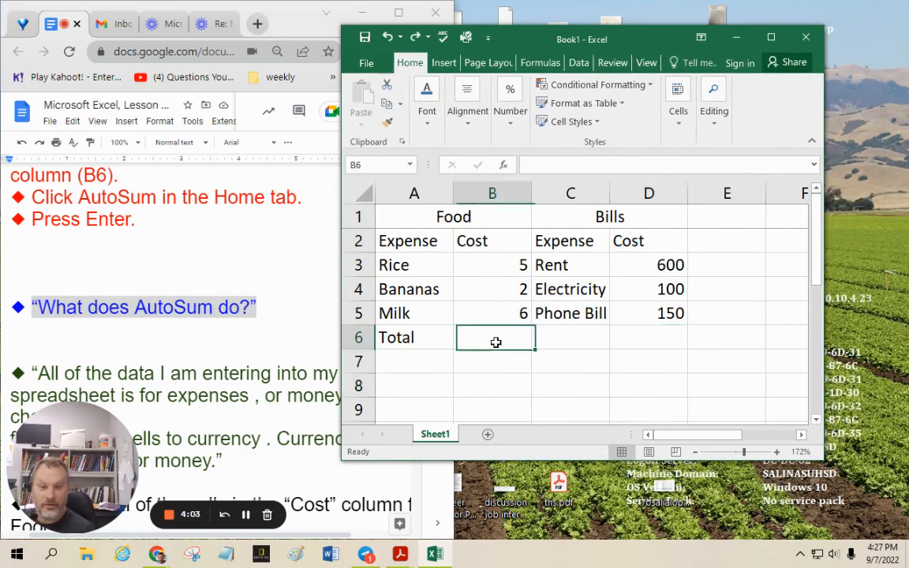
{"action": "double_click", "coordinate": [690, 33]}
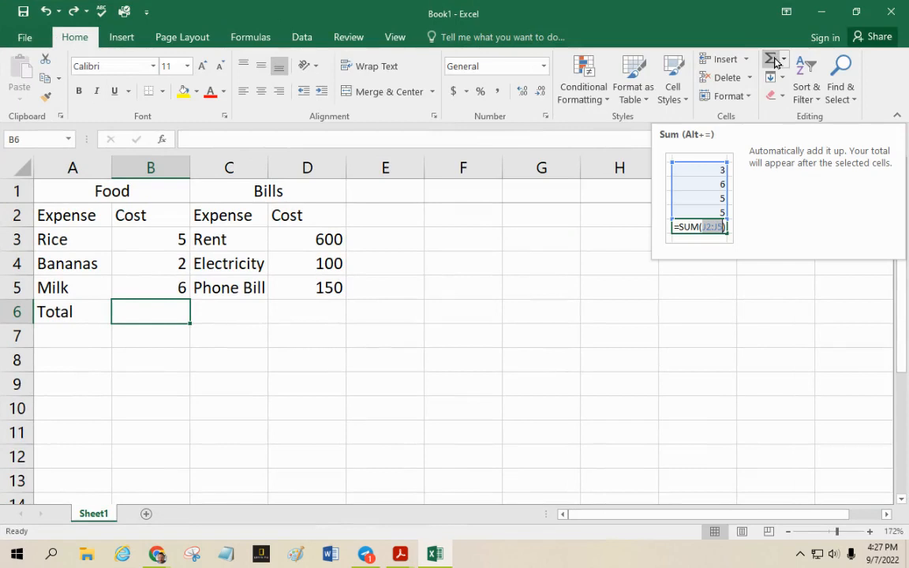
{"action": "left_click", "coordinate": [773, 60]}
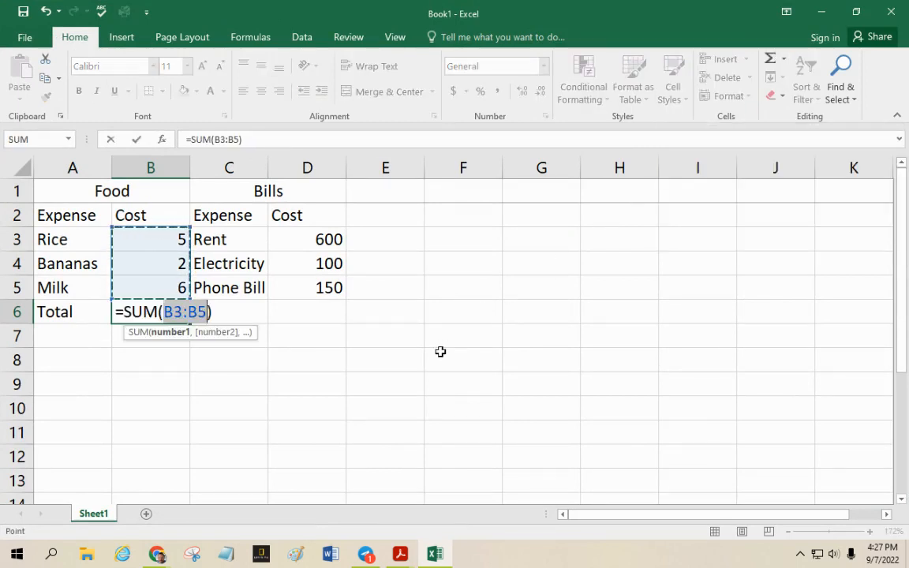
{"action": "key", "text": "Return"}
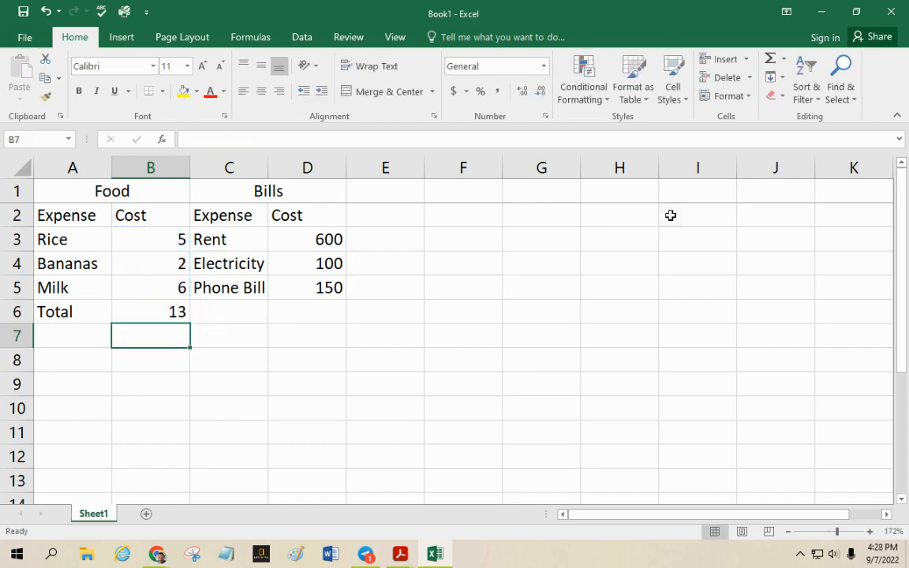
- Switch to the lesson document in Chrome and read the paragraph about changing the cell format to currency
{"action": "left_click", "coordinate": [856, 11]}
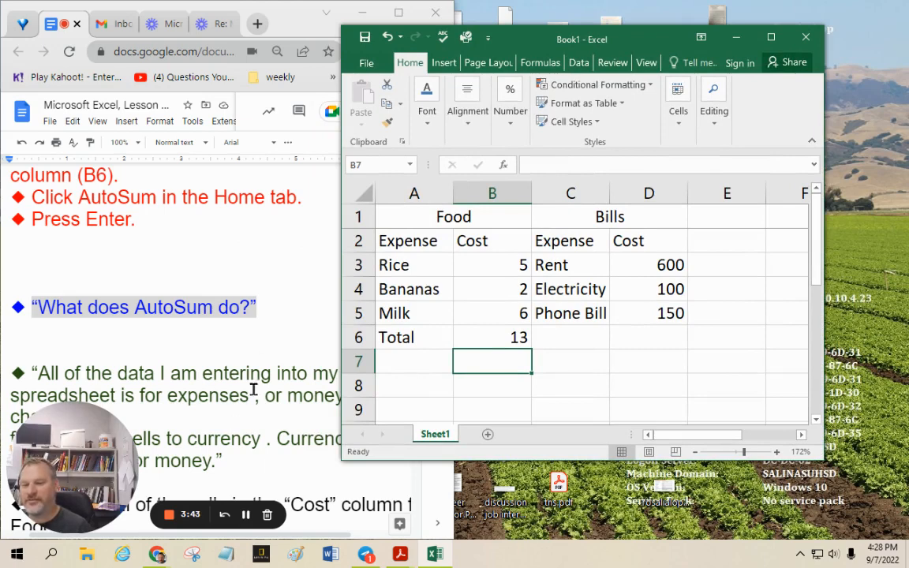
{"action": "left_click", "coordinate": [246, 514]}
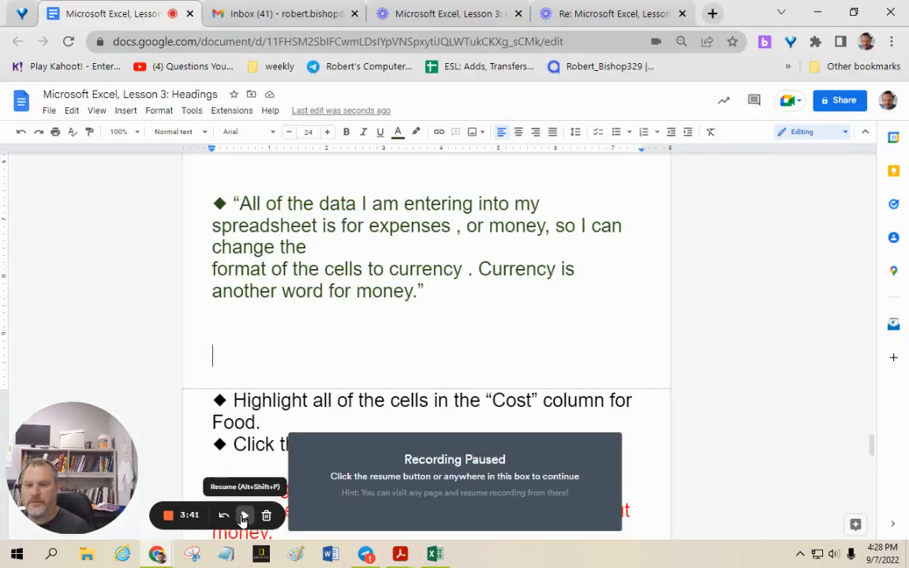
{"action": "left_click", "coordinate": [244, 517]}
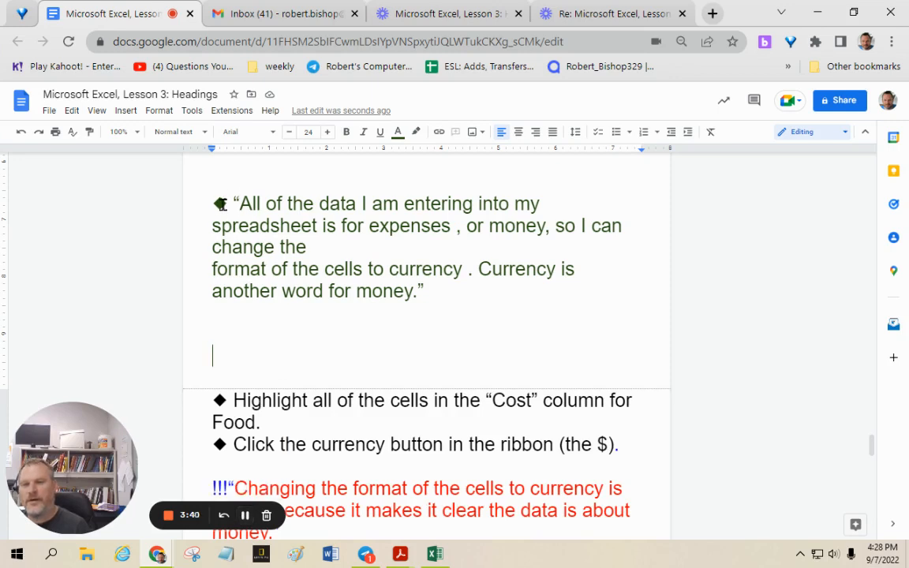
{"action": "left_click_drag", "start_coordinate": [220, 204], "coordinate": [322, 241]}
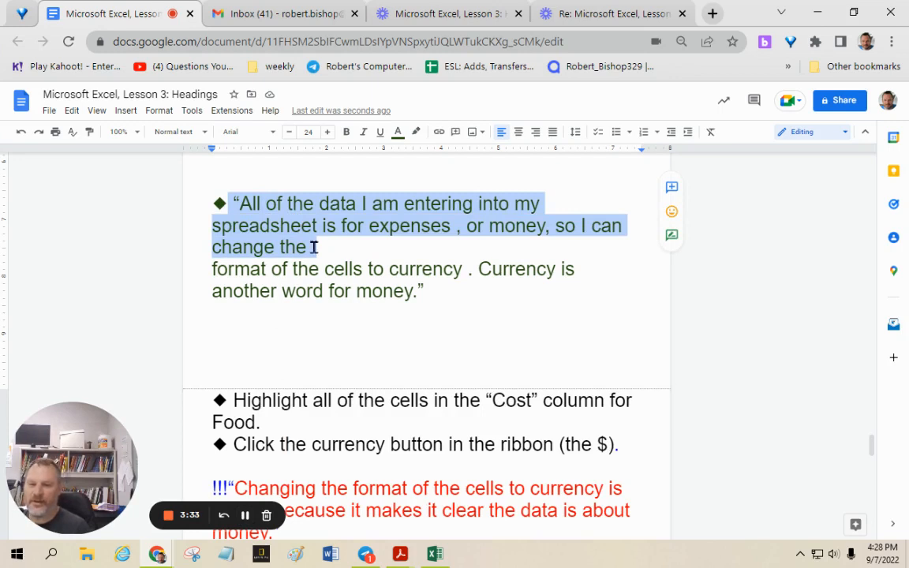
{"action": "left_click", "coordinate": [250, 270]}
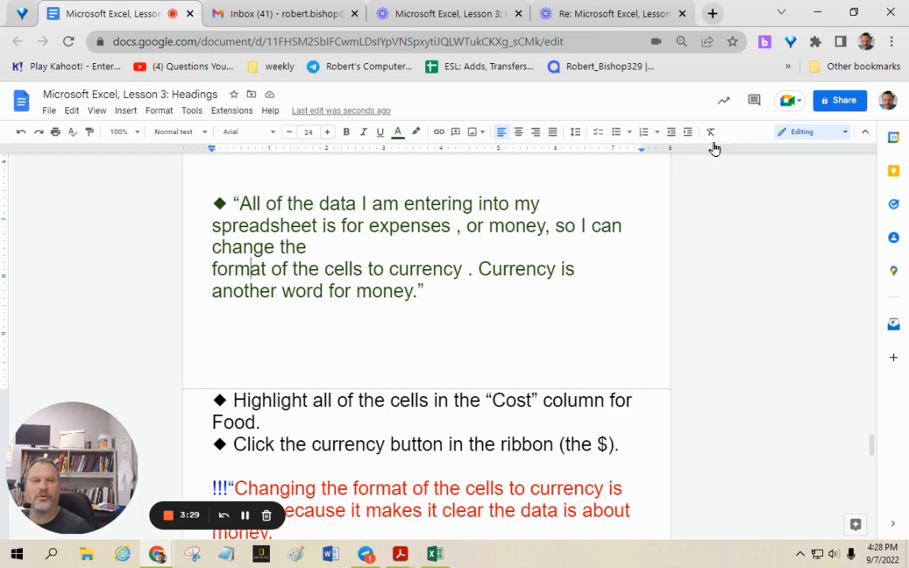
- Switch back to Excel and format the Food cost cells B3:B7 as Currency
{"action": "left_click", "coordinate": [855, 14]}
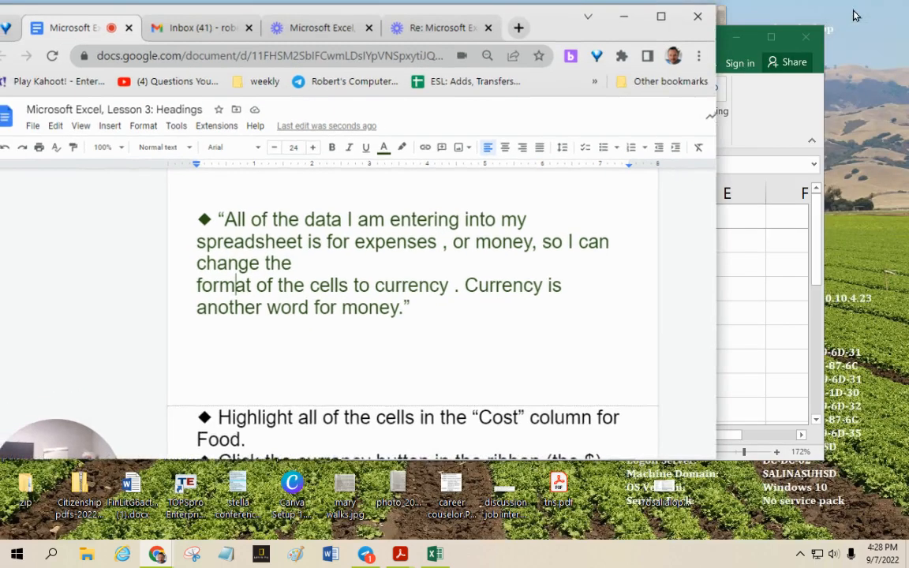
{"action": "left_click", "coordinate": [744, 164]}
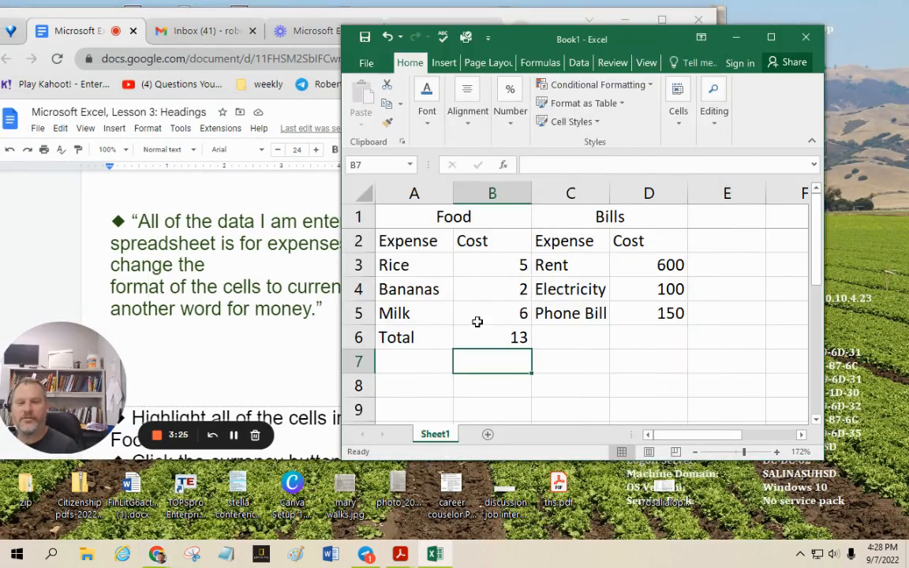
{"action": "left_click", "coordinate": [771, 37]}
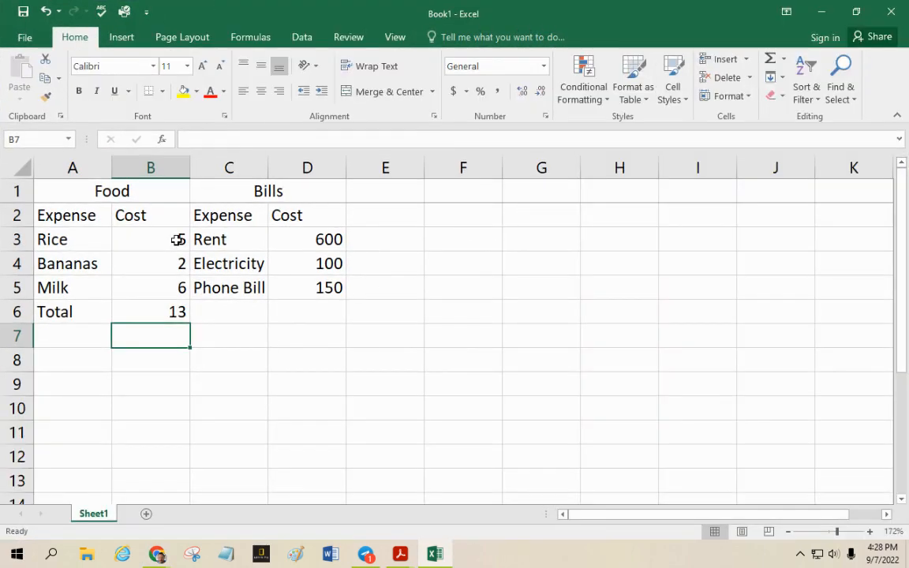
{"action": "left_click_drag", "start_coordinate": [178, 239], "coordinate": [179, 324]}
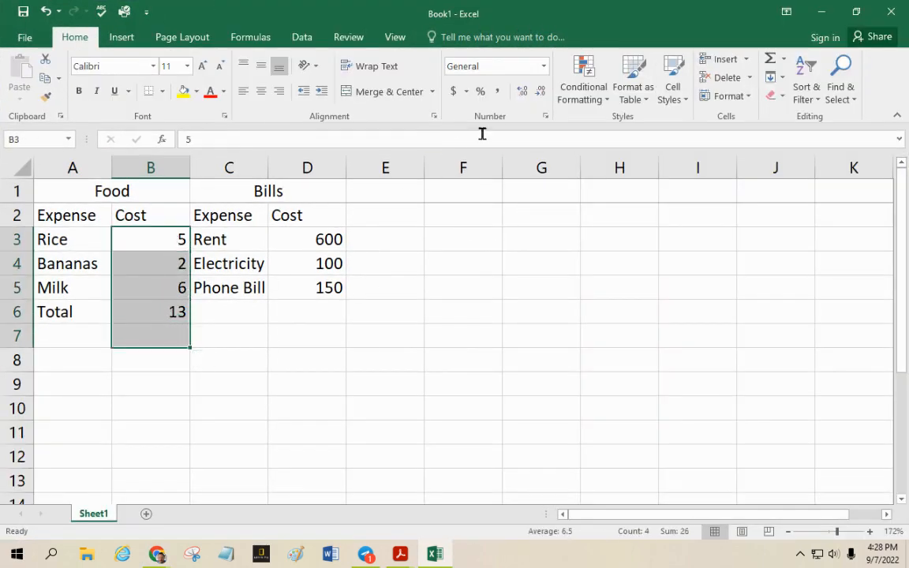
{"action": "left_click", "coordinate": [544, 68]}
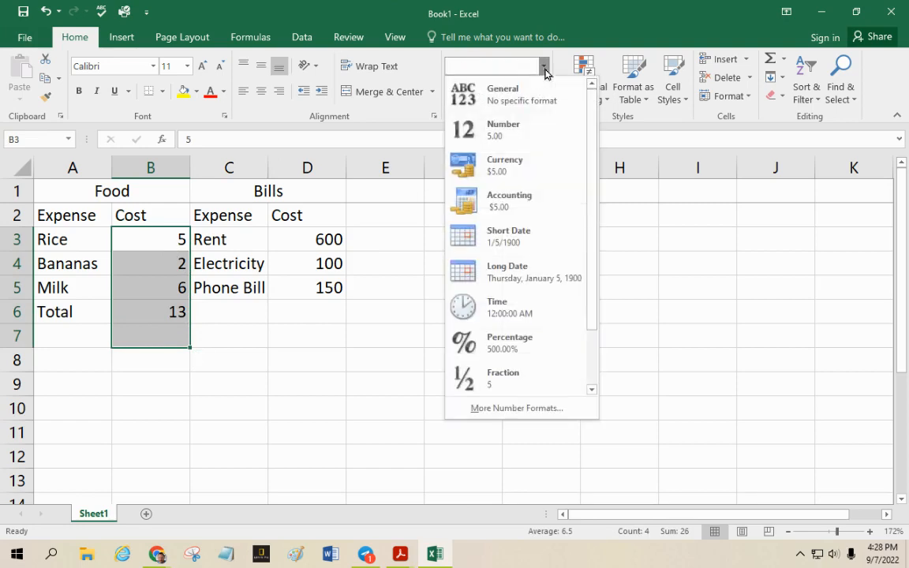
{"action": "left_click", "coordinate": [527, 173]}
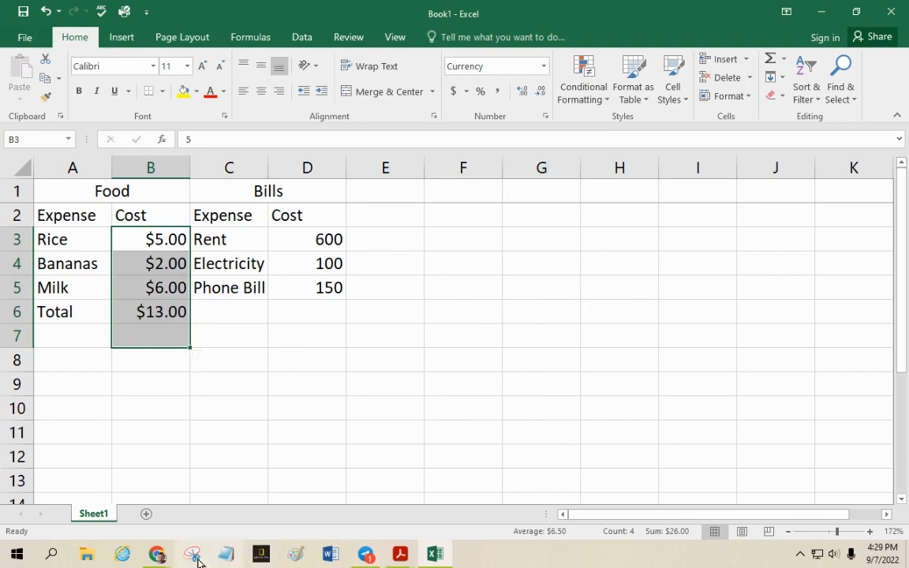
- Check the lesson document in Chrome for the currency formatting instructions, and return to the spreadsheet
{"action": "left_click", "coordinate": [158, 556]}
{"action": "left_click", "coordinate": [116, 517]}
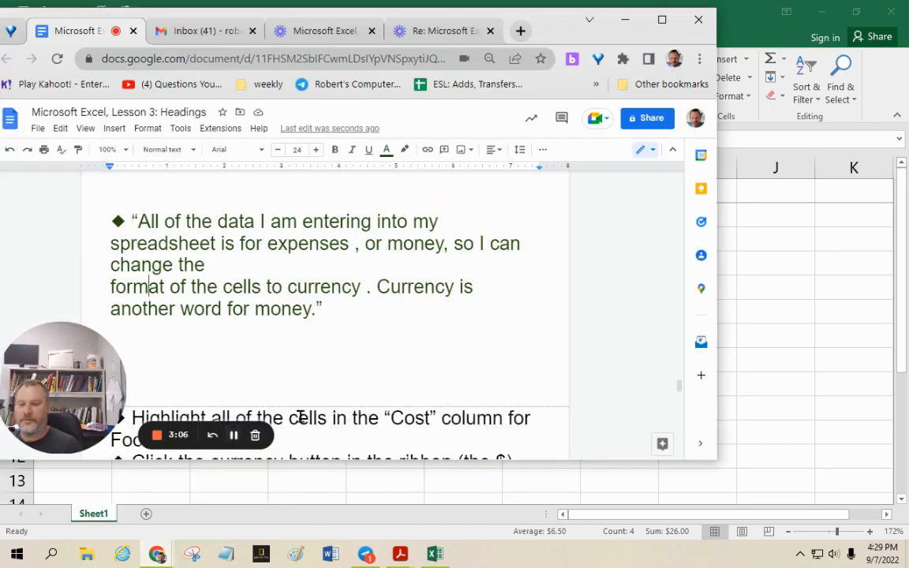
{"action": "left_click", "coordinate": [625, 19]}
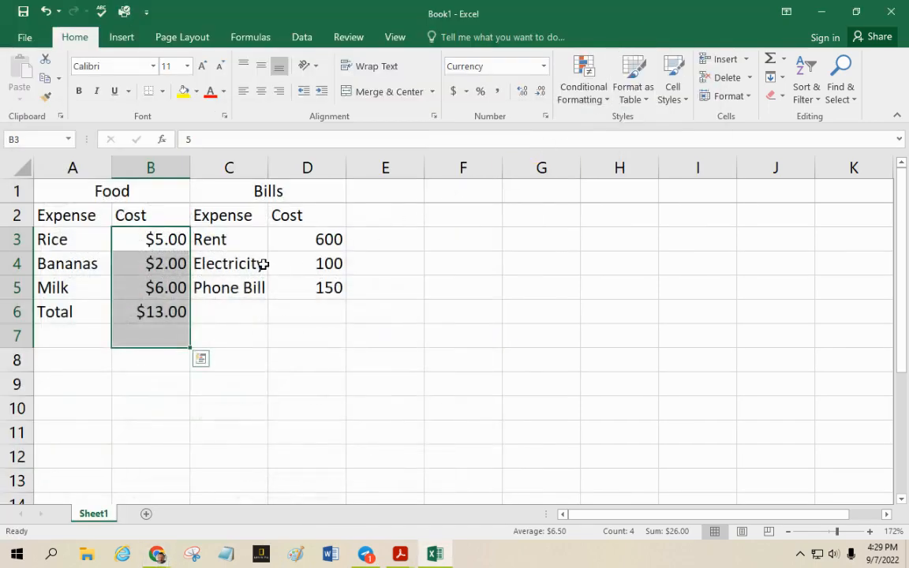
- Format the Bills cost cells D3:D6 as Currency
{"action": "left_click_drag", "start_coordinate": [318, 246], "coordinate": [316, 310]}
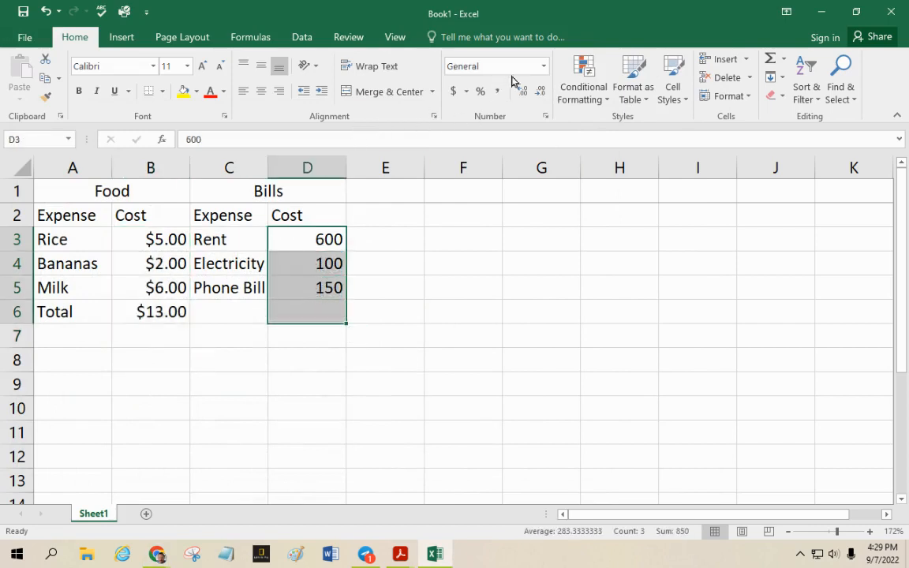
{"action": "left_click", "coordinate": [544, 67]}
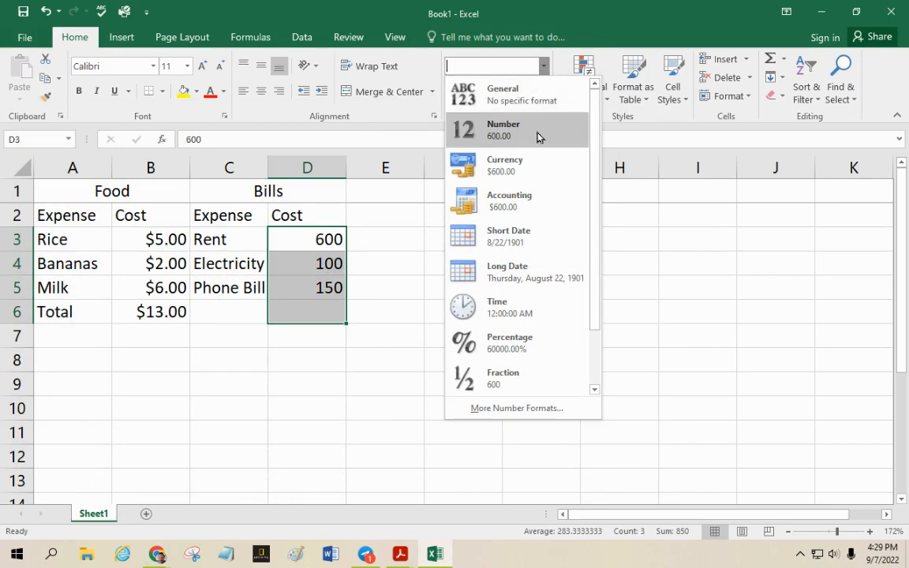
{"action": "left_click", "coordinate": [536, 162]}
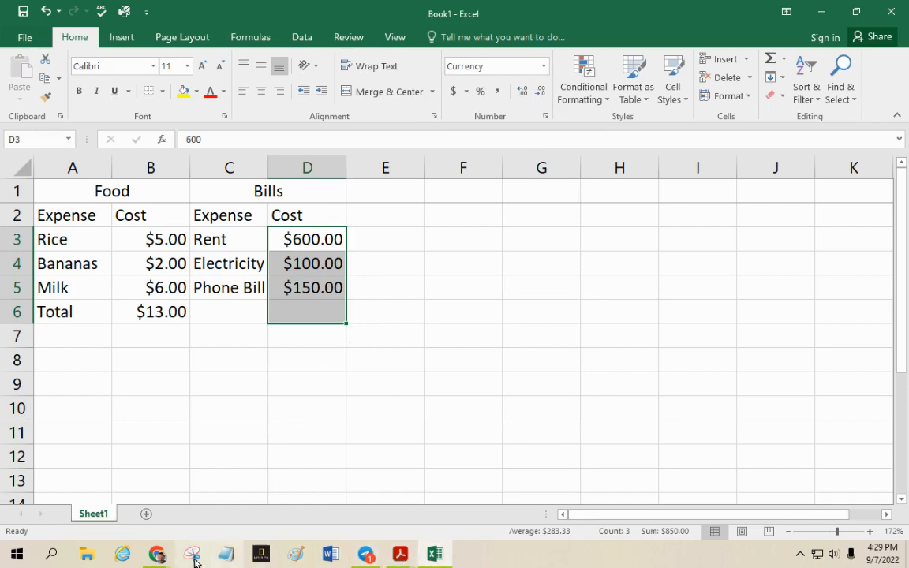
- Switch to the lesson document in Chrome and read the note on why changing cells to currency format is helpful
{"action": "left_click", "coordinate": [160, 558]}
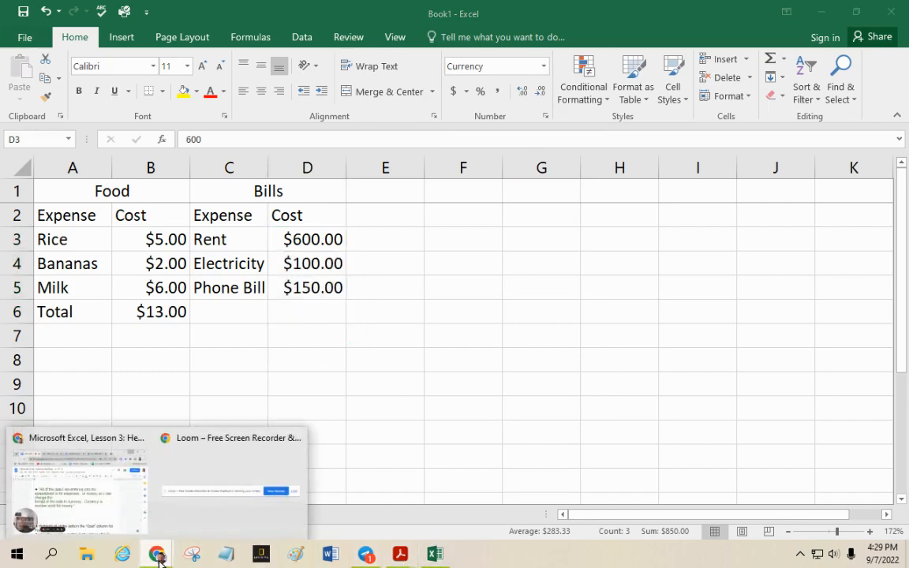
{"action": "left_click", "coordinate": [119, 520]}
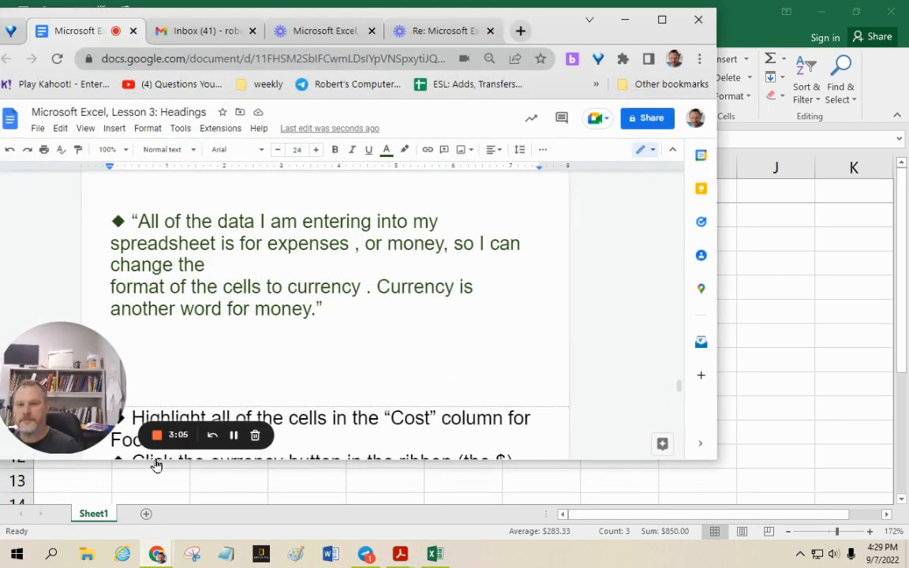
{"action": "left_click", "coordinate": [234, 432]}
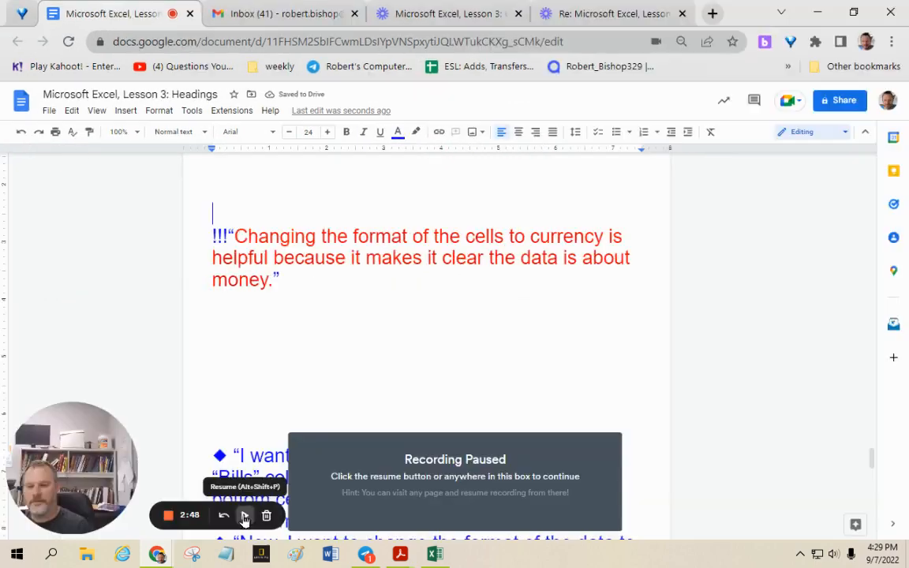
{"action": "left_click", "coordinate": [244, 517]}
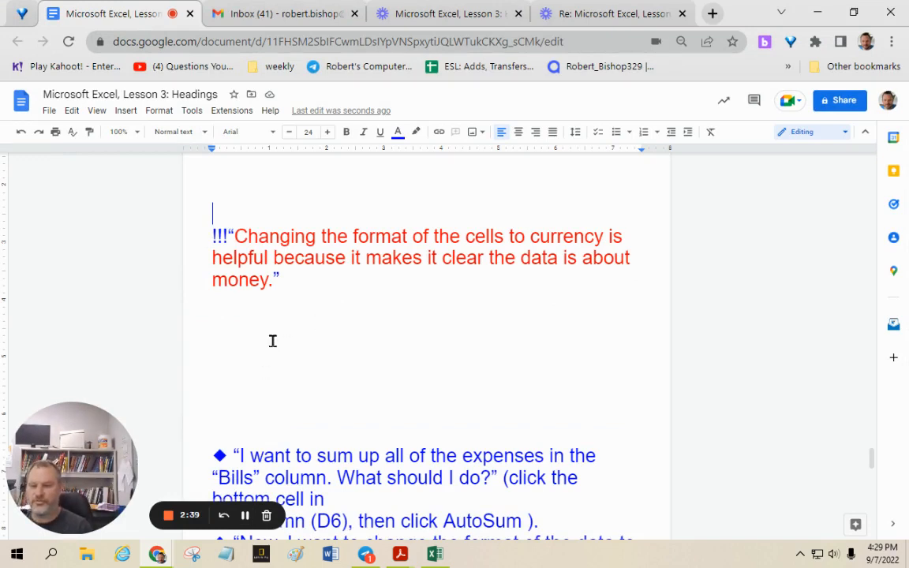
- Look over the currency-formatted costs in Excel, and return to the lesson document to read the question about summing the Bills column
{"action": "left_click", "coordinate": [436, 555]}
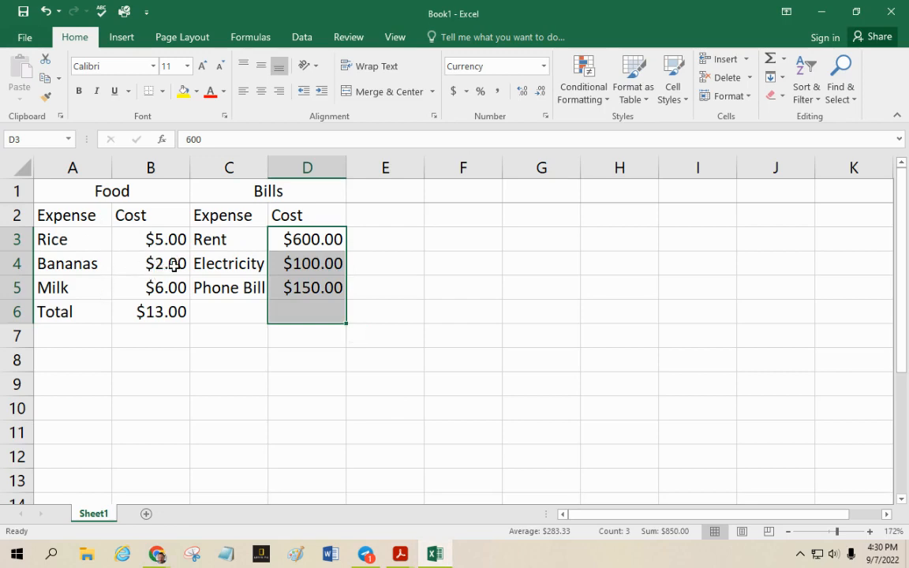
{"action": "left_click", "coordinate": [147, 264]}
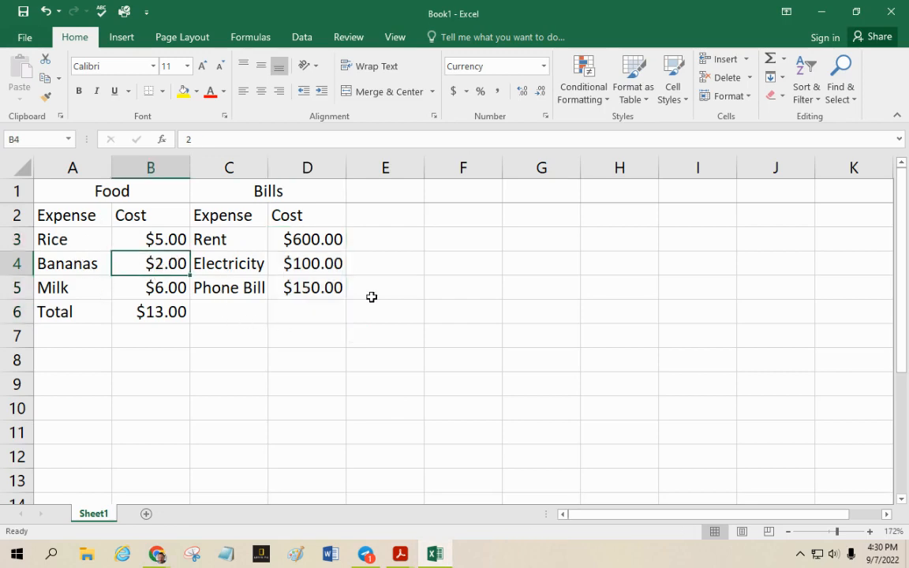
{"action": "left_click", "coordinate": [827, 16]}
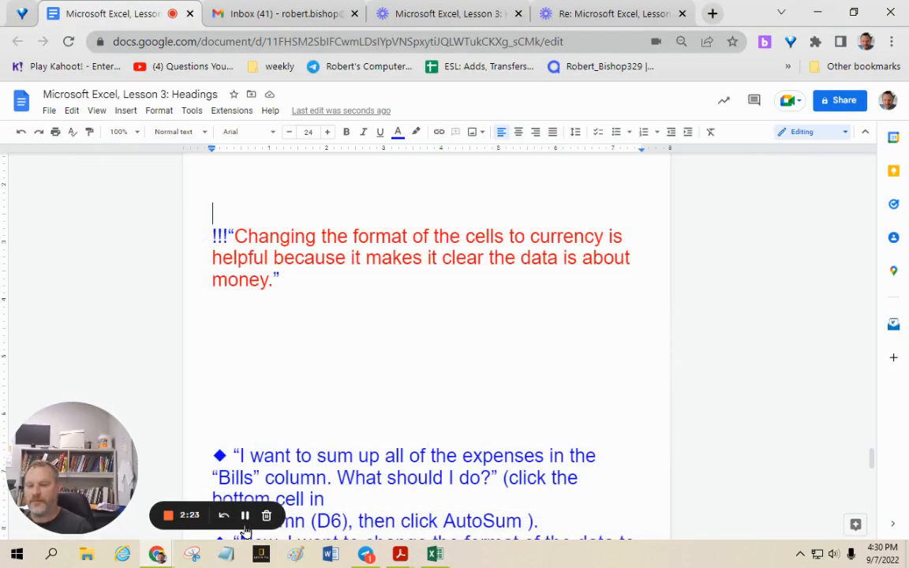
{"action": "left_click", "coordinate": [245, 515]}
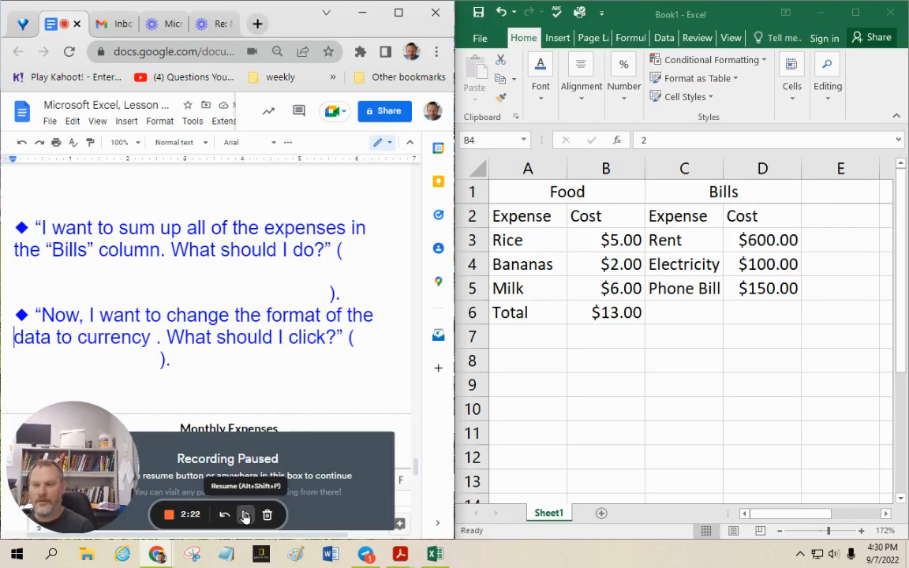
{"action": "left_click", "coordinate": [245, 515]}
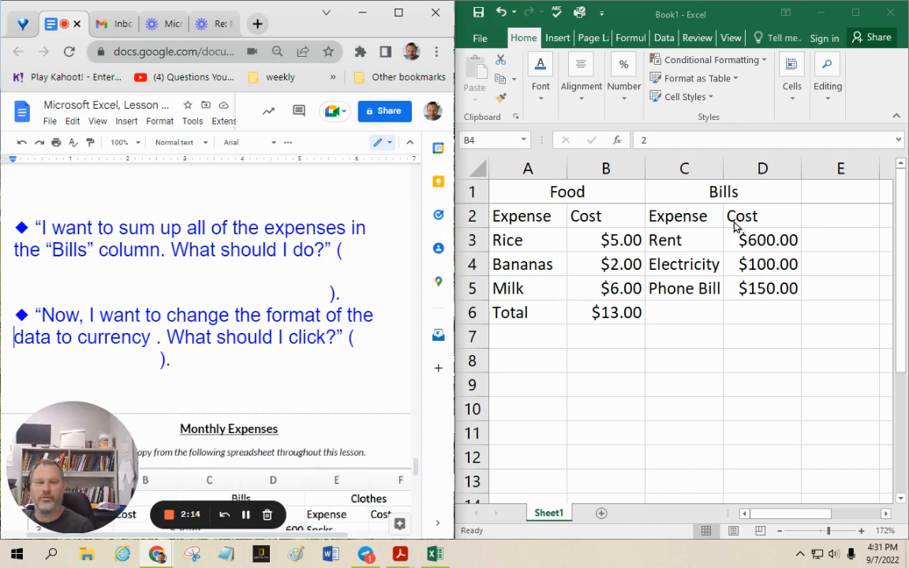
- Set the number format of the Bills cost cells D3:D5 to General
{"action": "left_click", "coordinate": [756, 245]}
{"action": "left_click_drag", "start_coordinate": [764, 238], "coordinate": [768, 288]}
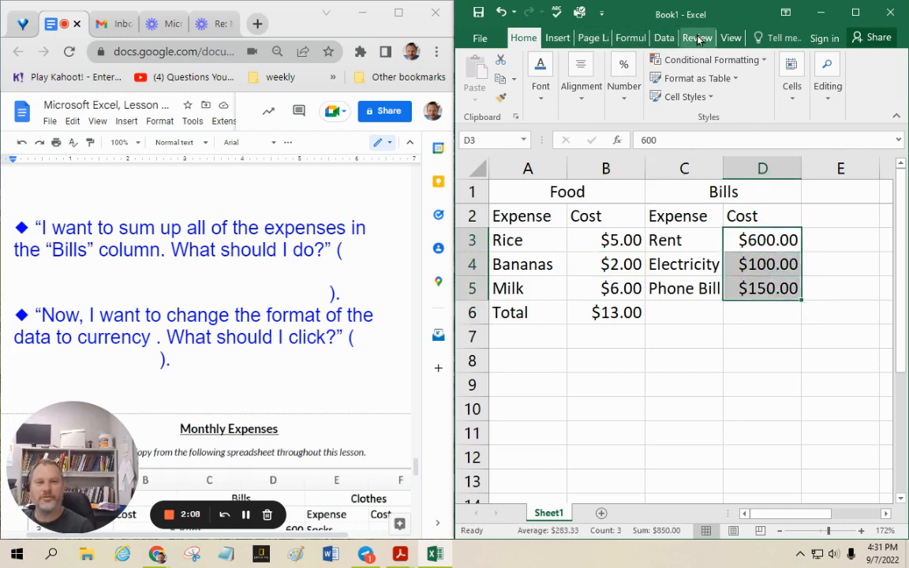
{"action": "left_click", "coordinate": [856, 13]}
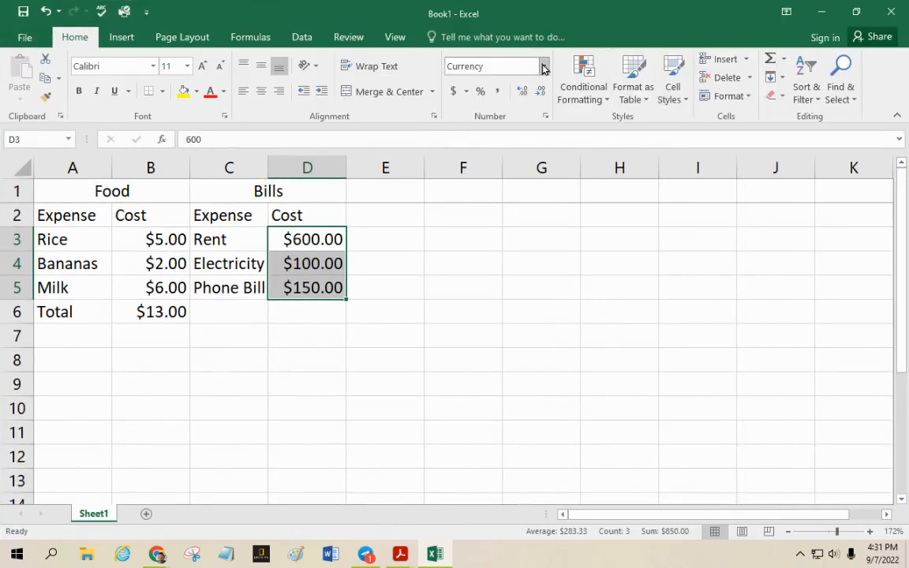
{"action": "left_click", "coordinate": [544, 68]}
{"action": "left_click", "coordinate": [531, 93]}
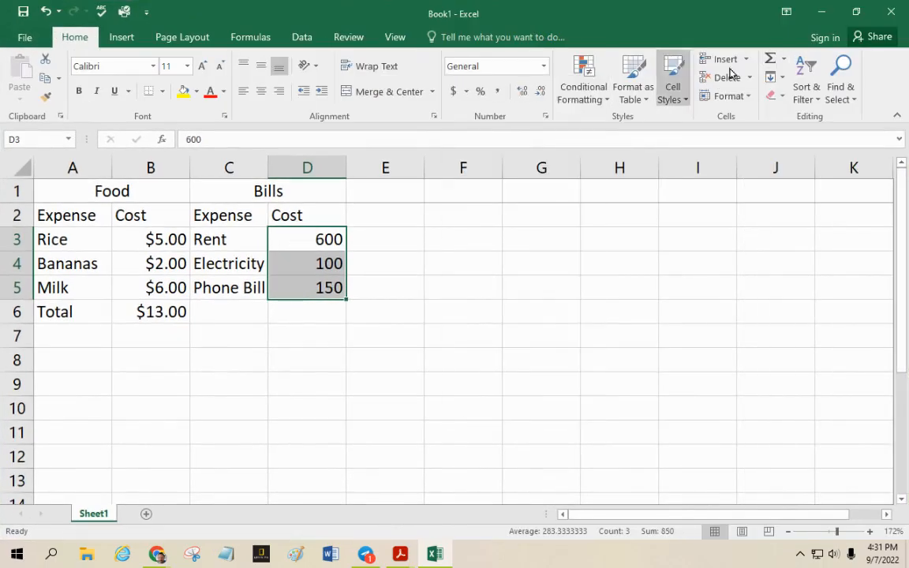
- Shrink the Excel window, place it beside the lesson document, and read the document's answer on summing the Bills column
{"action": "left_click", "coordinate": [855, 13]}
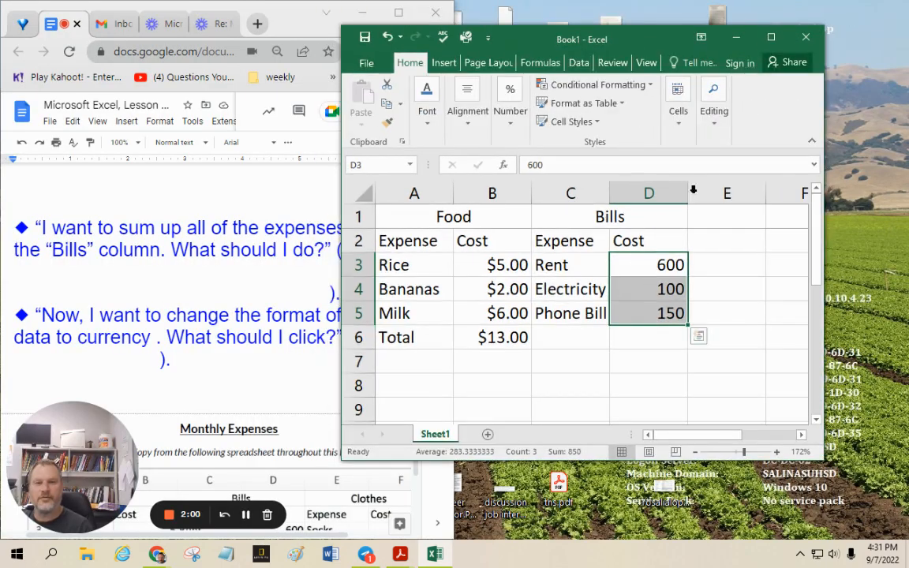
{"action": "left_click_drag", "start_coordinate": [517, 36], "coordinate": [602, 37]}
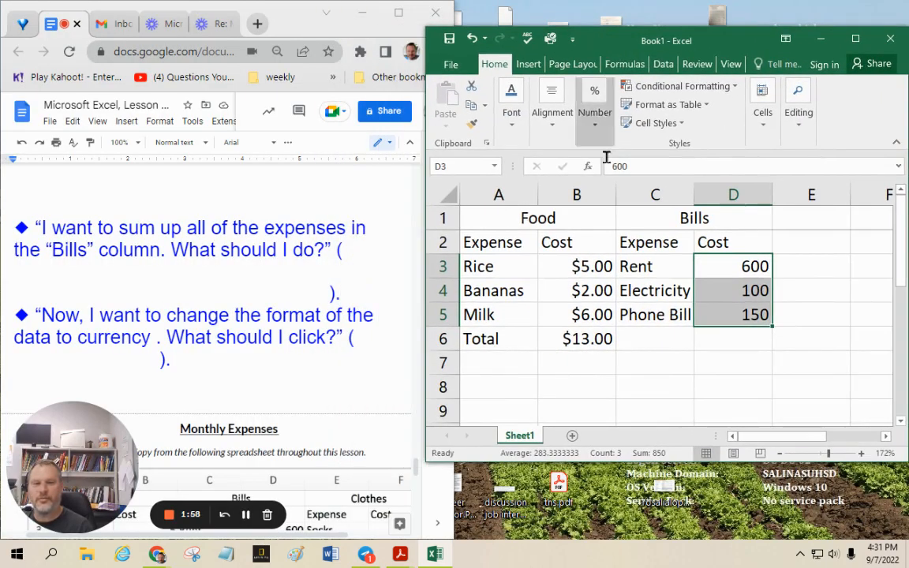
{"action": "left_click", "coordinate": [665, 371]}
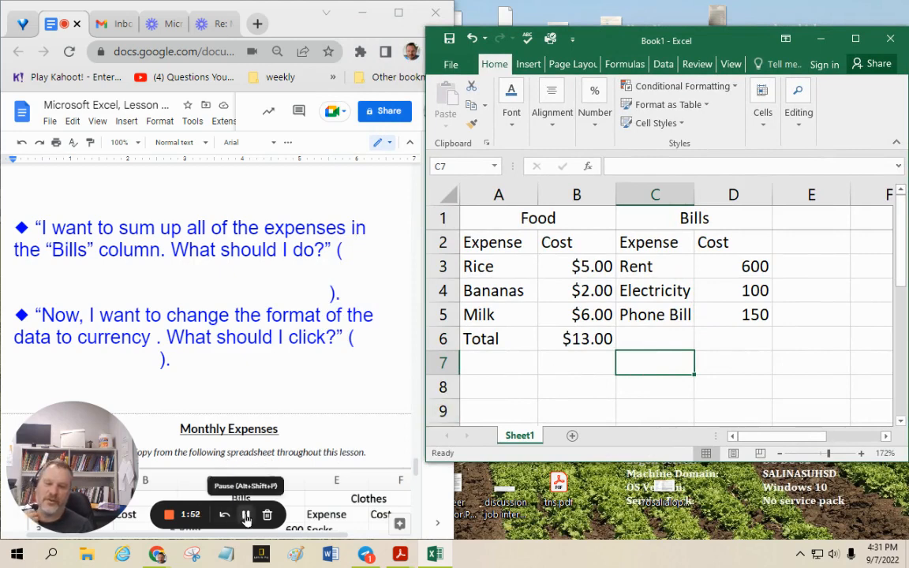
{"action": "left_click", "coordinate": [246, 517]}
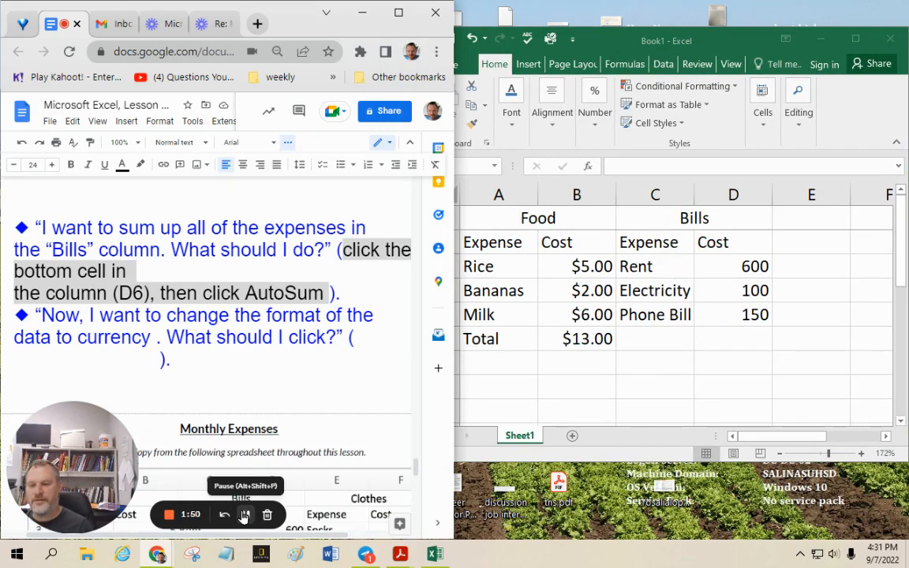
- Total the Bills costs D3:D5 in cell D6 with AutoSum, and bring the lesson document back into view
{"action": "left_click", "coordinate": [740, 336]}
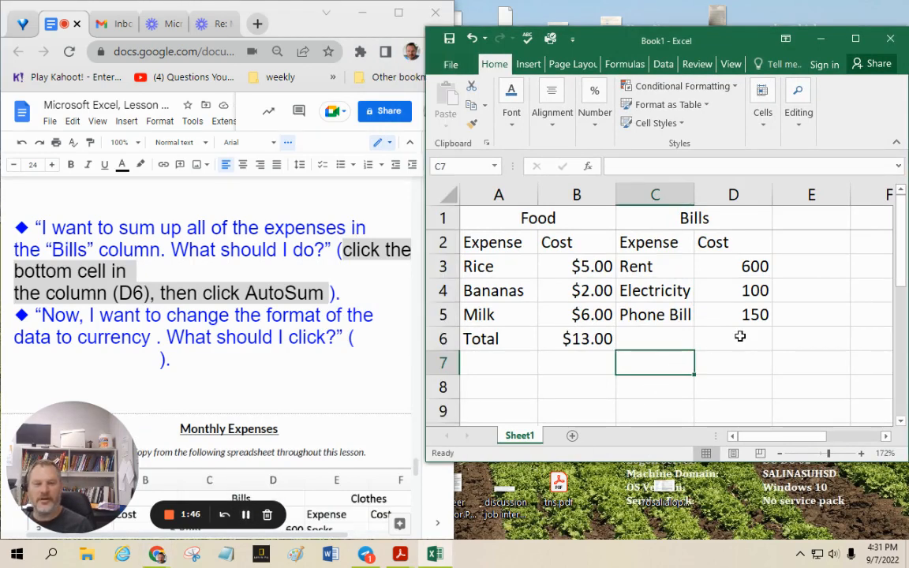
{"action": "left_click", "coordinate": [741, 337]}
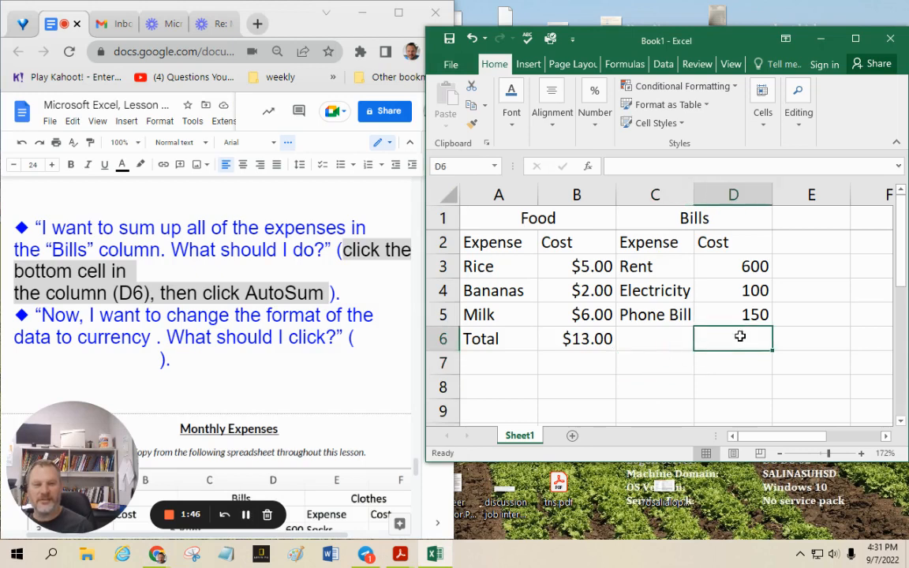
{"action": "left_click", "coordinate": [436, 338]}
{"action": "left_click", "coordinate": [750, 191]}
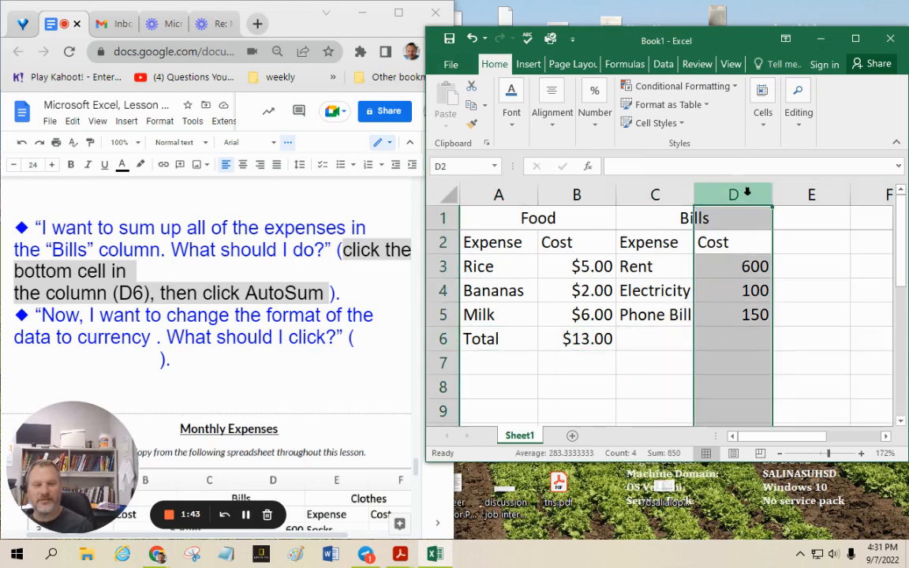
{"action": "left_click", "coordinate": [741, 338]}
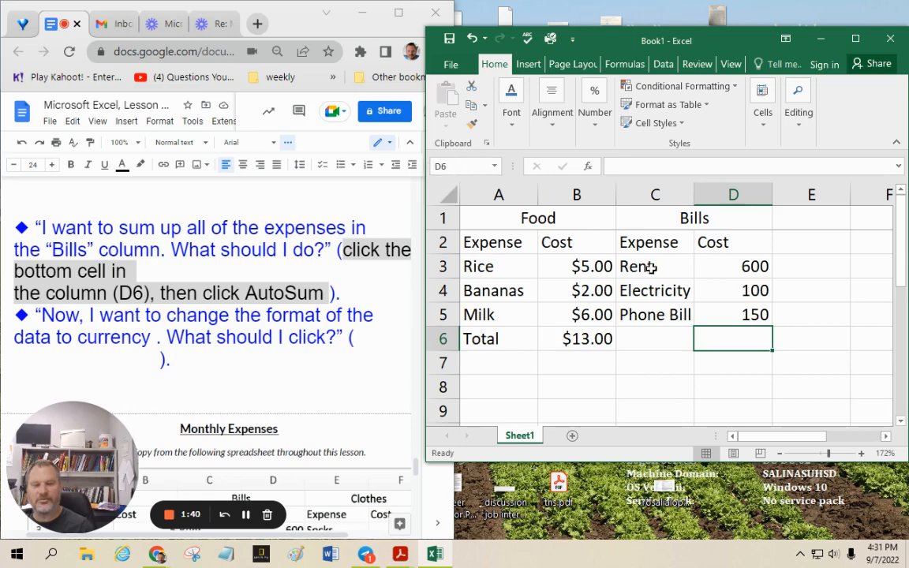
{"action": "left_click", "coordinate": [856, 38]}
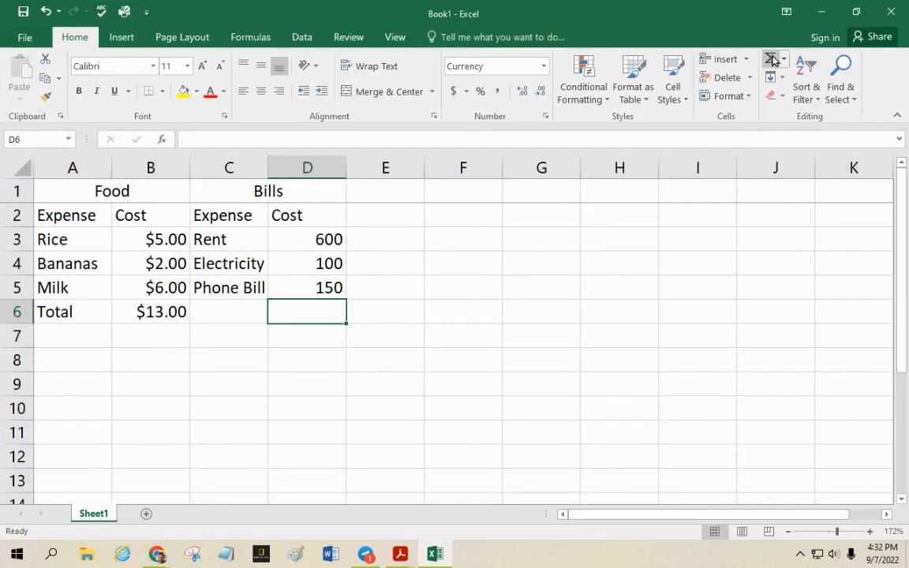
{"action": "left_click", "coordinate": [772, 61]}
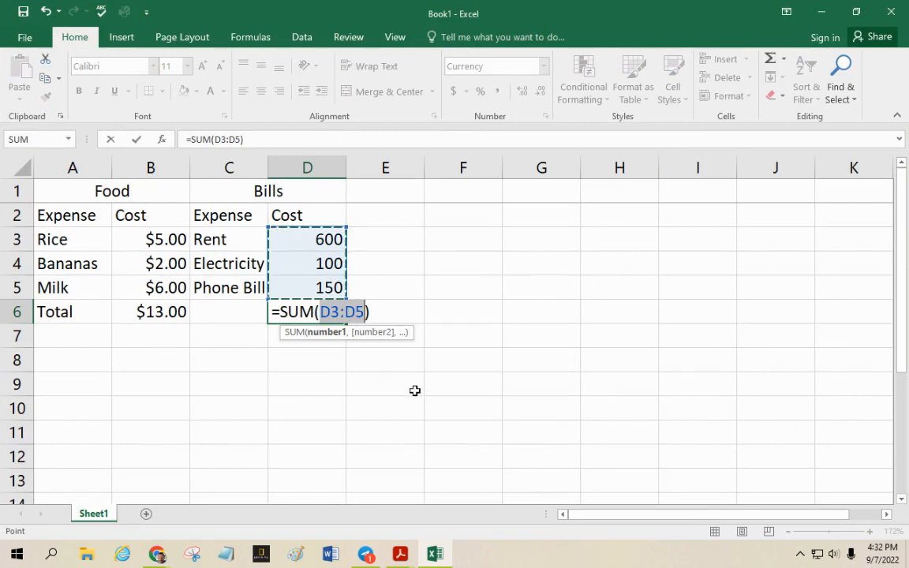
{"action": "key", "text": "Return"}
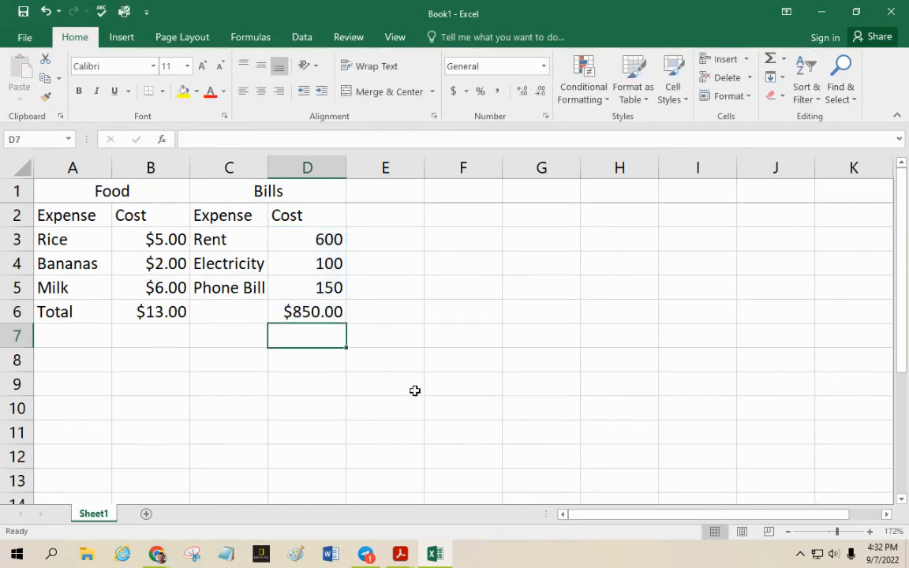
{"action": "left_click", "coordinate": [855, 11]}
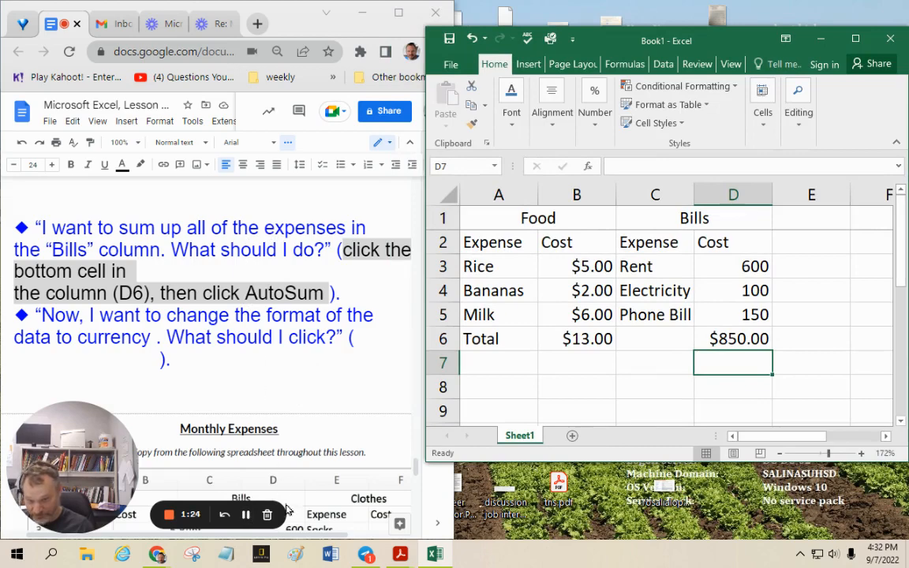
- Set the number format of the Bills total in D6 to General, and restore the side-by-side view with the lesson
{"action": "left_click", "coordinate": [726, 340]}
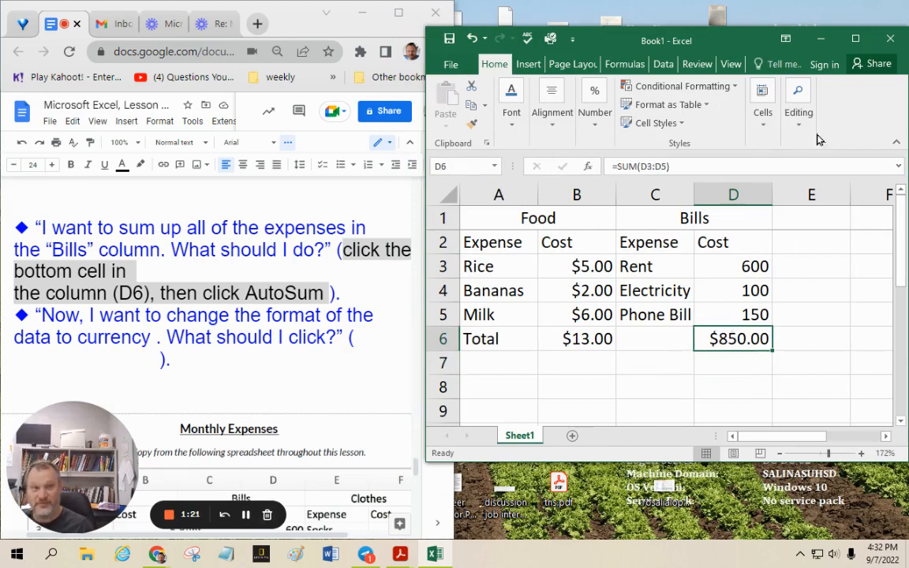
{"action": "left_click", "coordinate": [856, 38]}
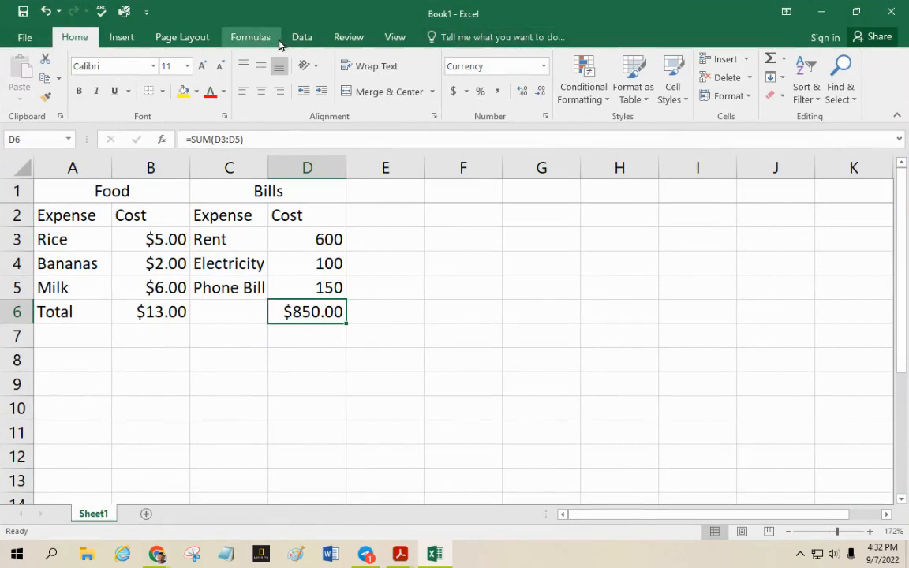
{"action": "left_click", "coordinate": [509, 67]}
{"action": "left_click", "coordinate": [542, 68]}
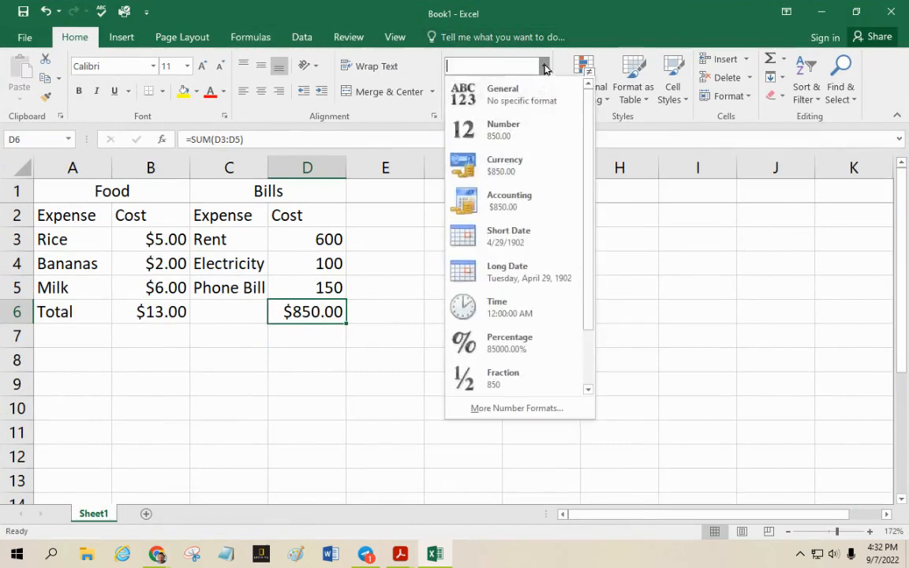
{"action": "left_click", "coordinate": [523, 93]}
{"action": "left_click", "coordinate": [856, 11]}
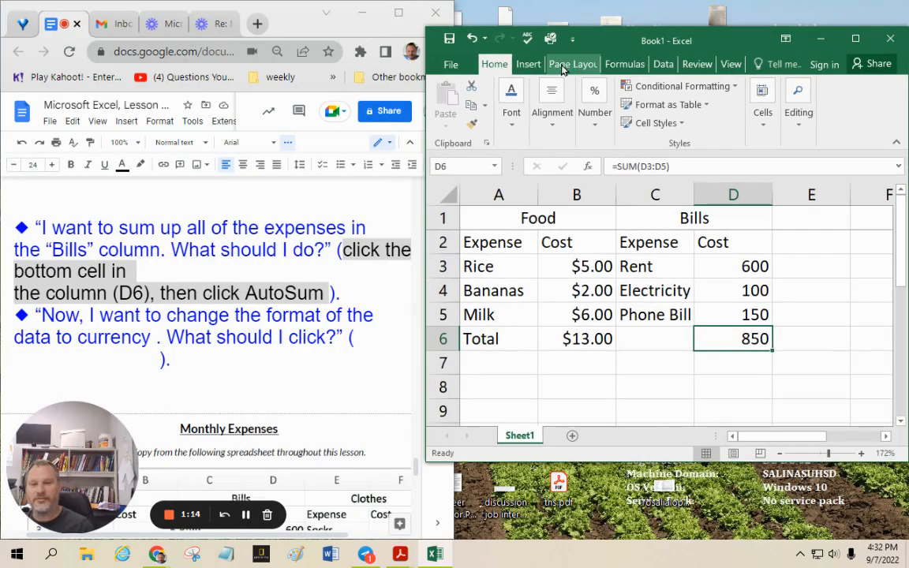
- Check the lesson's answer on changing data to currency, and format the Rent cost in D3 as Currency
{"action": "left_click", "coordinate": [234, 315]}
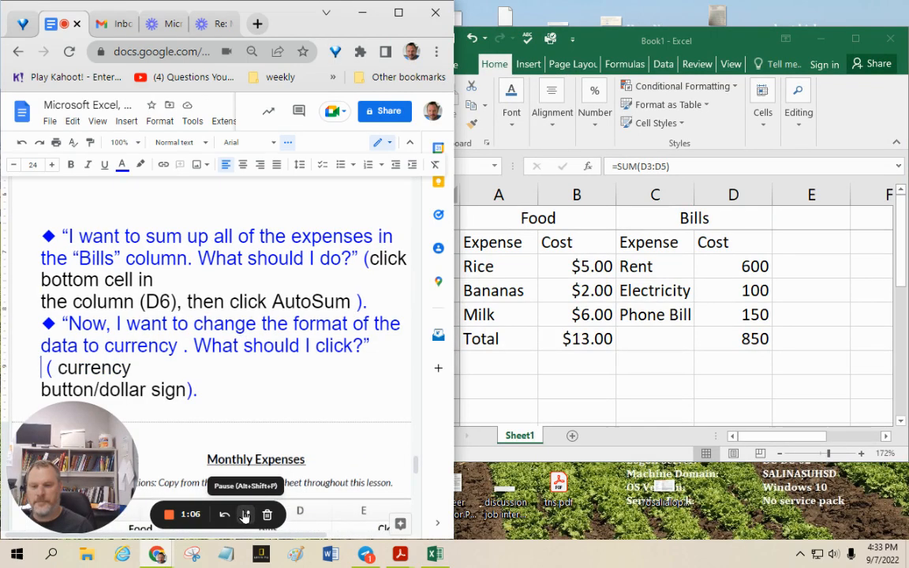
{"action": "left_click", "coordinate": [733, 263]}
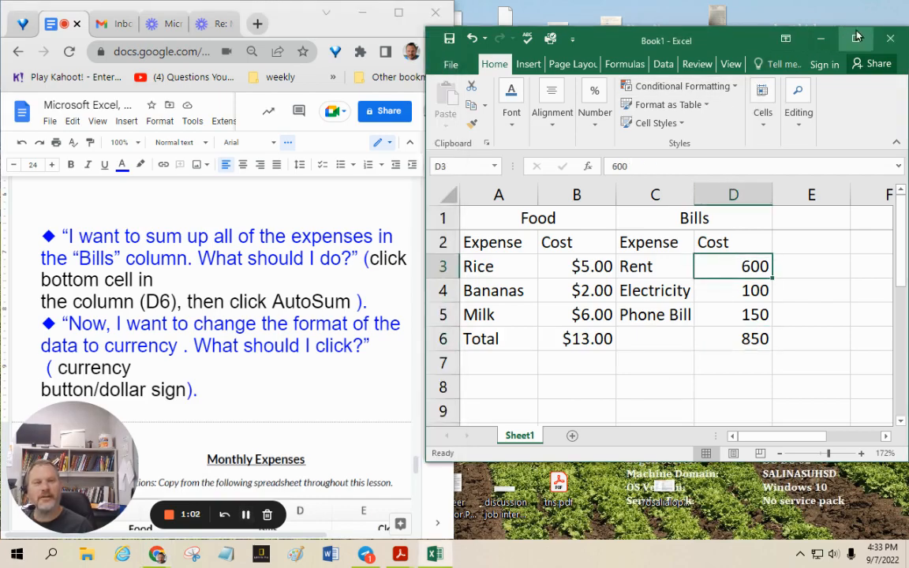
{"action": "double_click", "coordinate": [825, 47]}
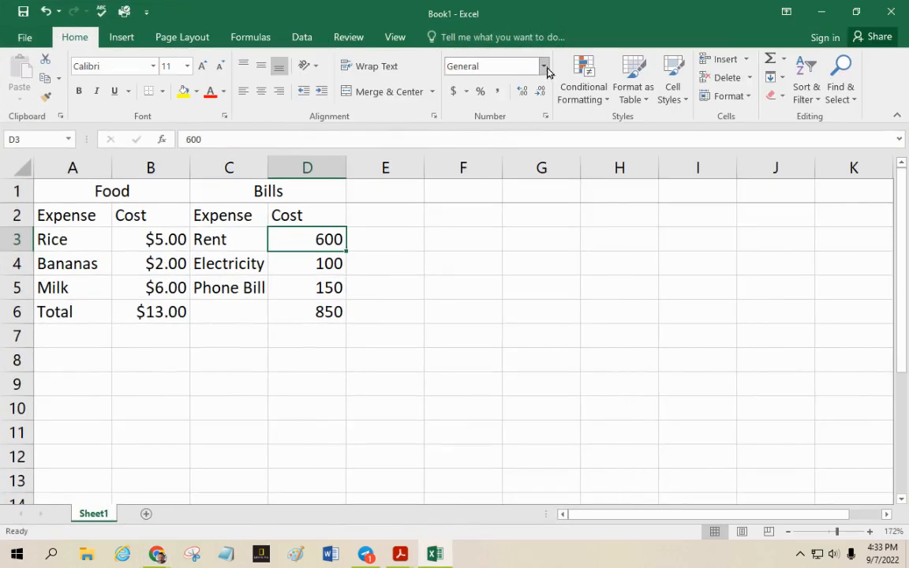
{"action": "left_click", "coordinate": [543, 68]}
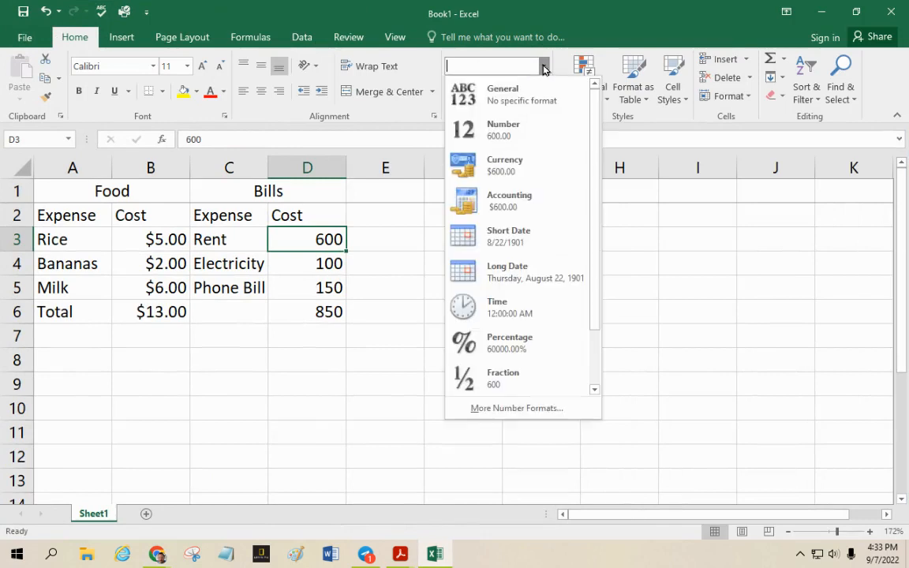
{"action": "left_click", "coordinate": [513, 164]}
- Format the Electricity and Phone Bill costs in D4:D5 as Currency
{"action": "left_click", "coordinate": [315, 266]}
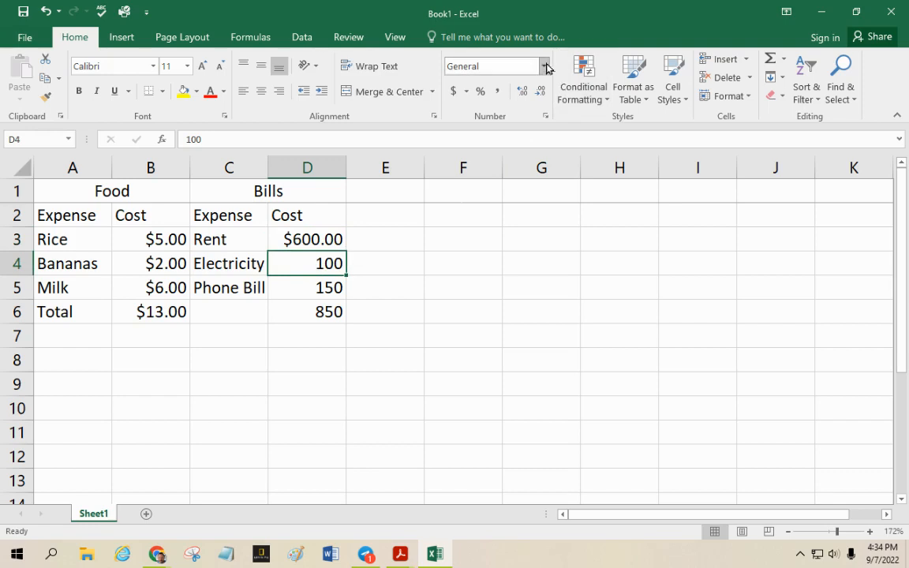
{"action": "left_click_drag", "start_coordinate": [305, 262], "coordinate": [306, 281]}
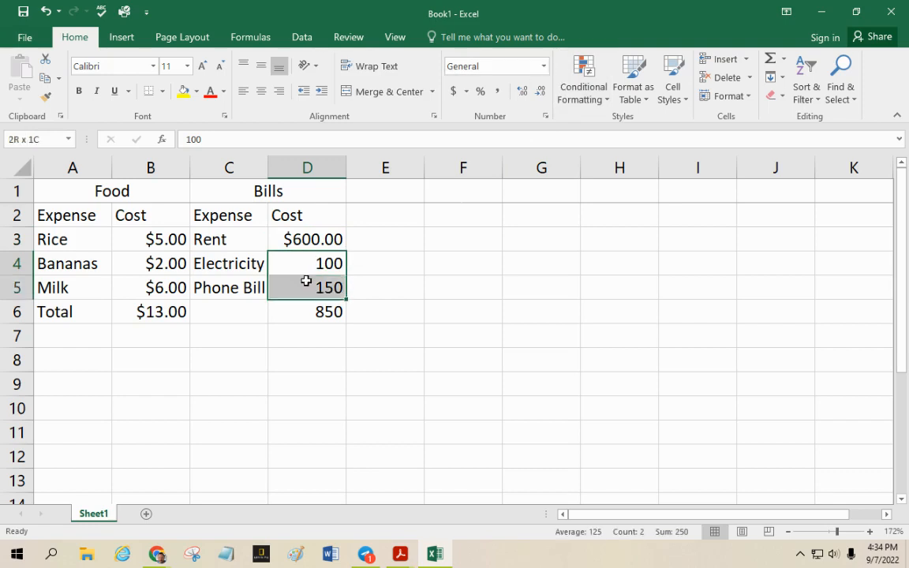
{"action": "left_click", "coordinate": [544, 66]}
{"action": "left_click", "coordinate": [513, 161]}
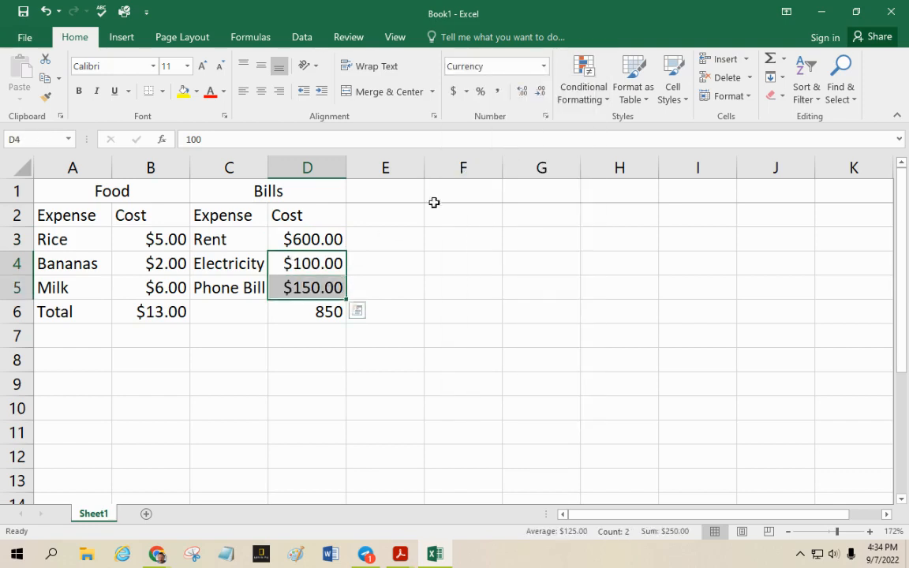
- Format the Bills total in D6 as Currency, and restore the side-by-side view with the lesson document
{"action": "left_click", "coordinate": [312, 315]}
{"action": "left_click", "coordinate": [544, 66]}
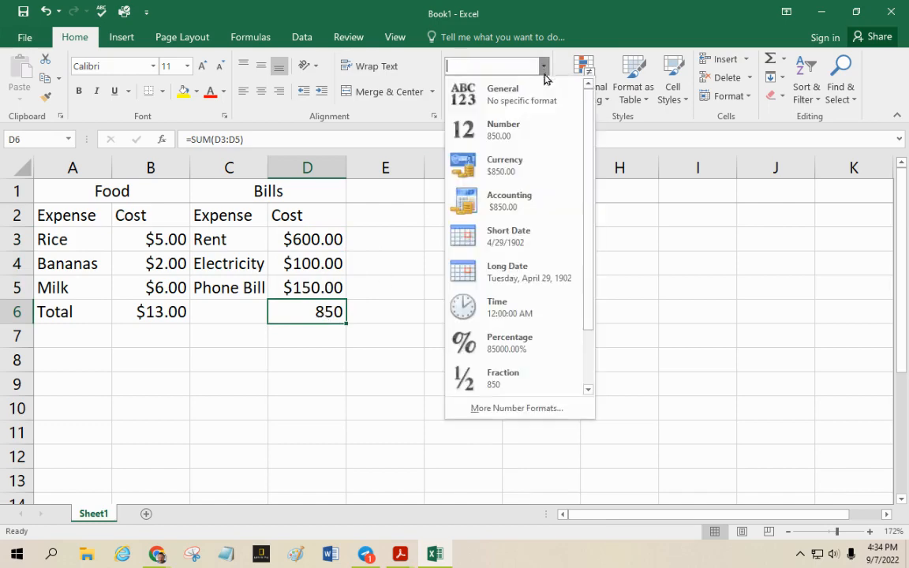
{"action": "left_click", "coordinate": [510, 169]}
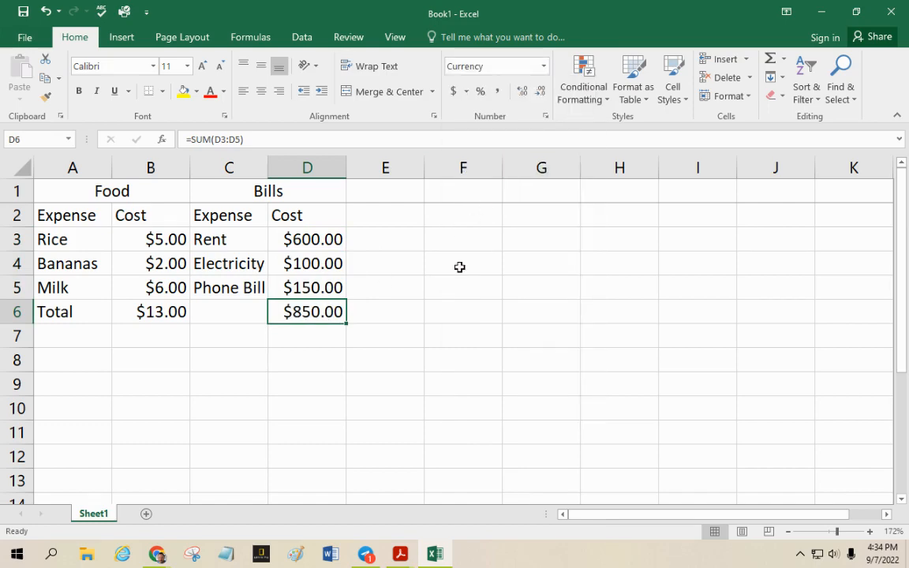
{"action": "left_click", "coordinate": [857, 11]}
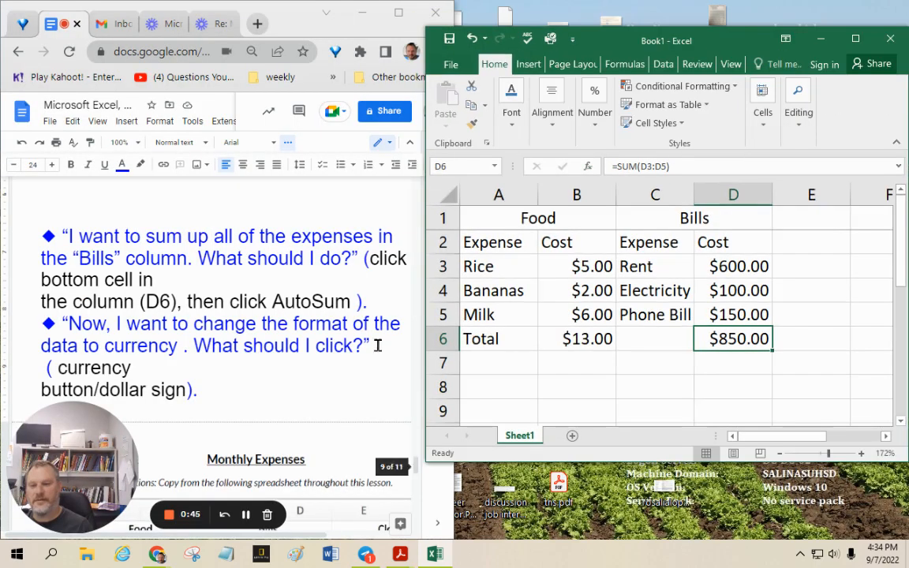
- Read the lesson document's Monthly Expenses reference table and the Handout A assignment with its directions and closing note
{"action": "left_click", "coordinate": [245, 515]}
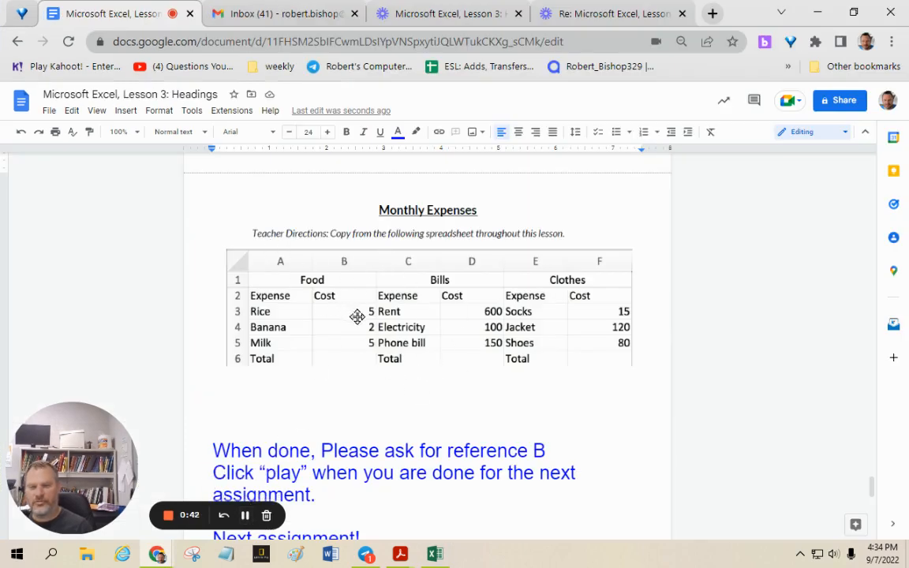
{"action": "scroll", "coordinate": [405, 326], "scroll_direction": "down", "scroll_amount": 2}
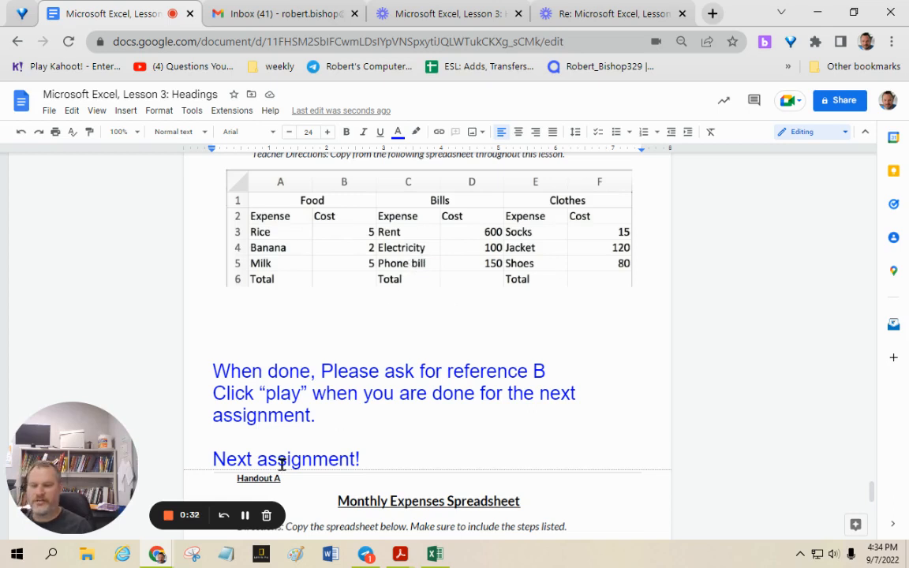
{"action": "left_click", "coordinate": [246, 516]}
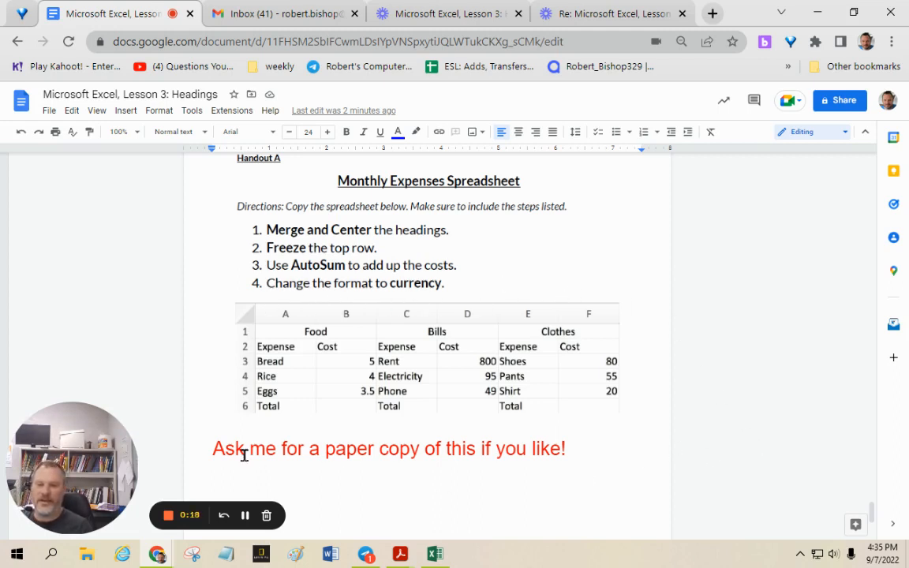
{"action": "left_click_drag", "start_coordinate": [244, 455], "coordinate": [465, 490]}
{"action": "left_click", "coordinate": [446, 503]}
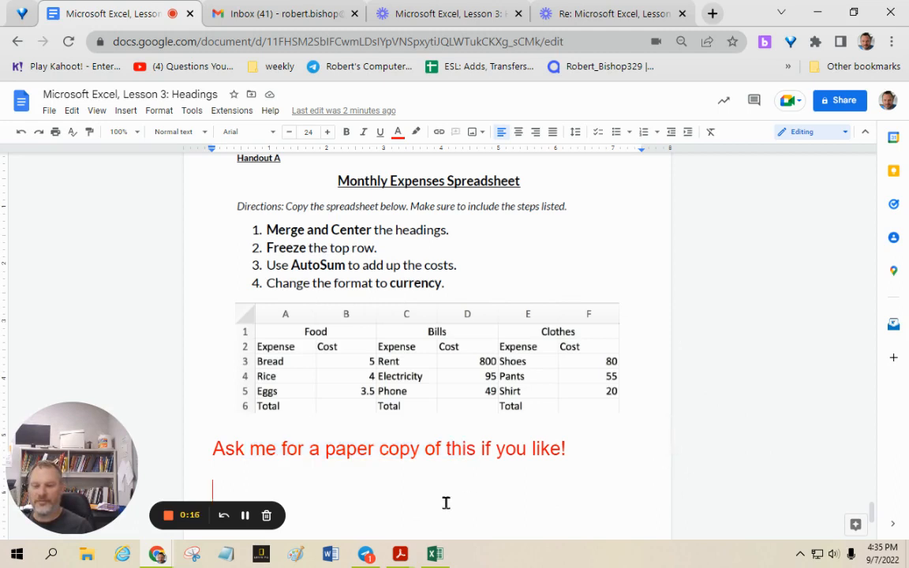